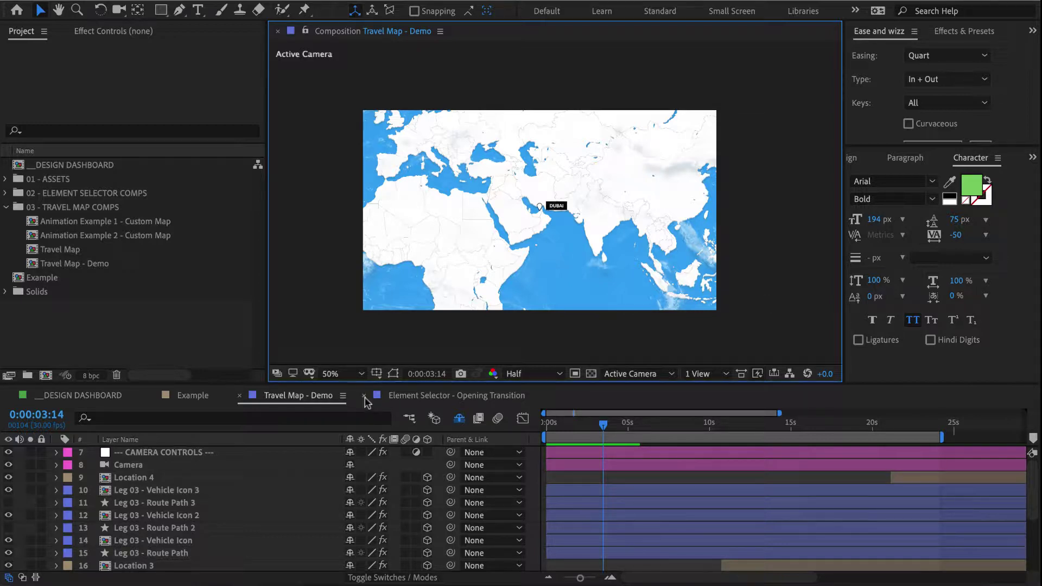
Close the Opening Transition timeline and preview the Example comp up to 4:24, as the plane leaves Dubai
click(364, 396)
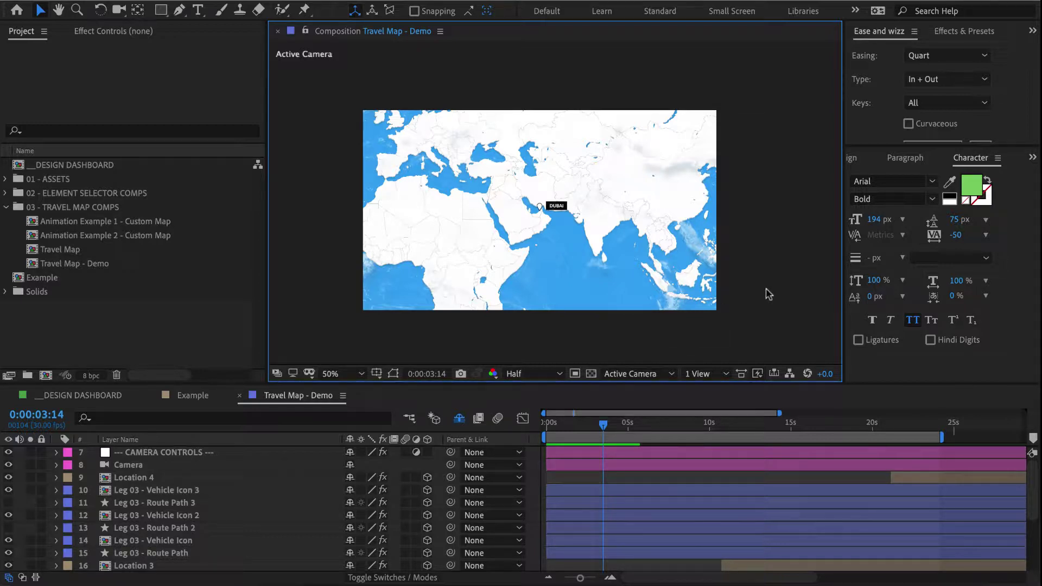
click(165, 399)
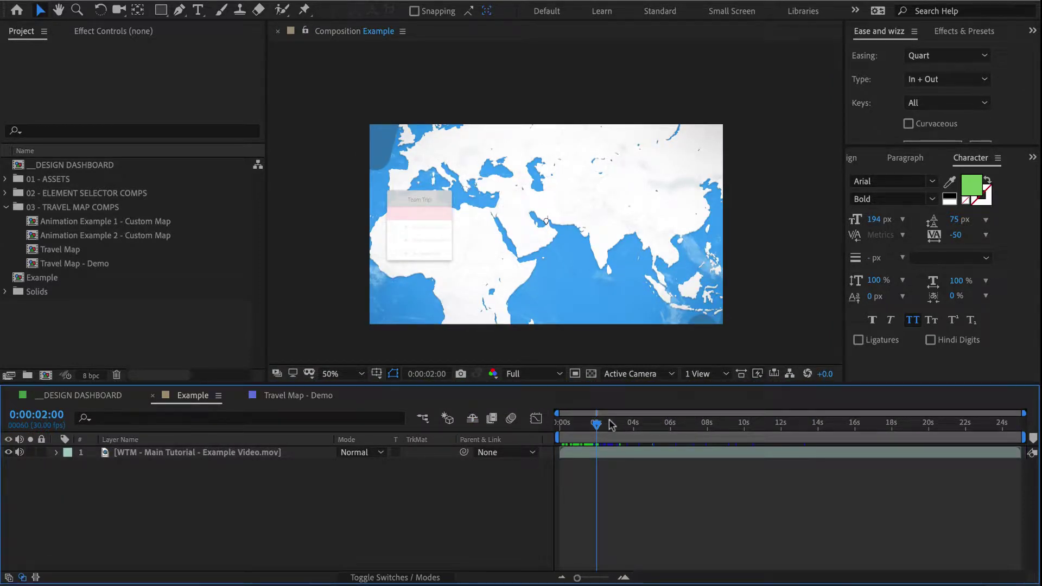
key(space)
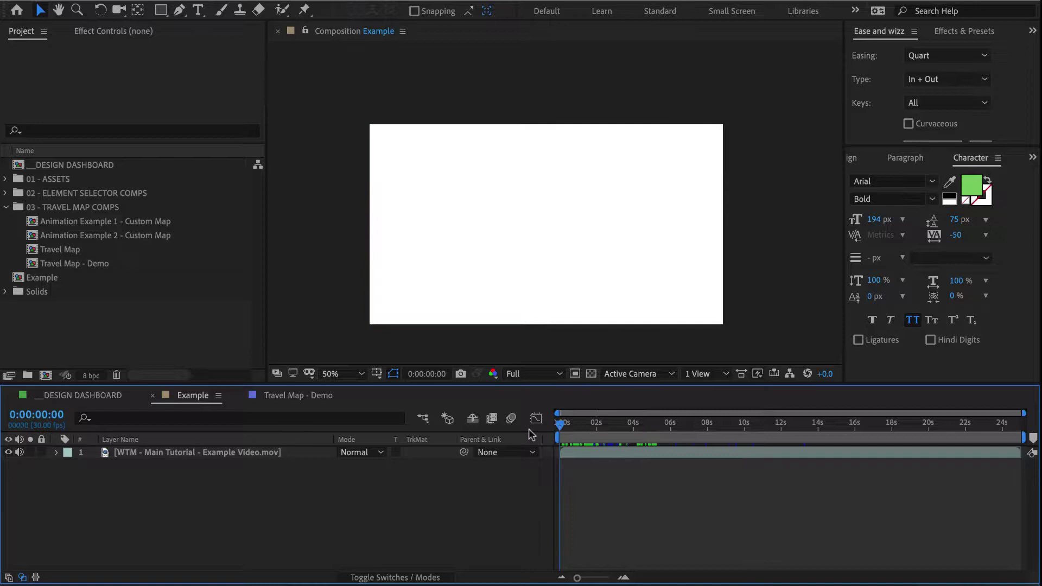
drag(557, 429, 612, 427)
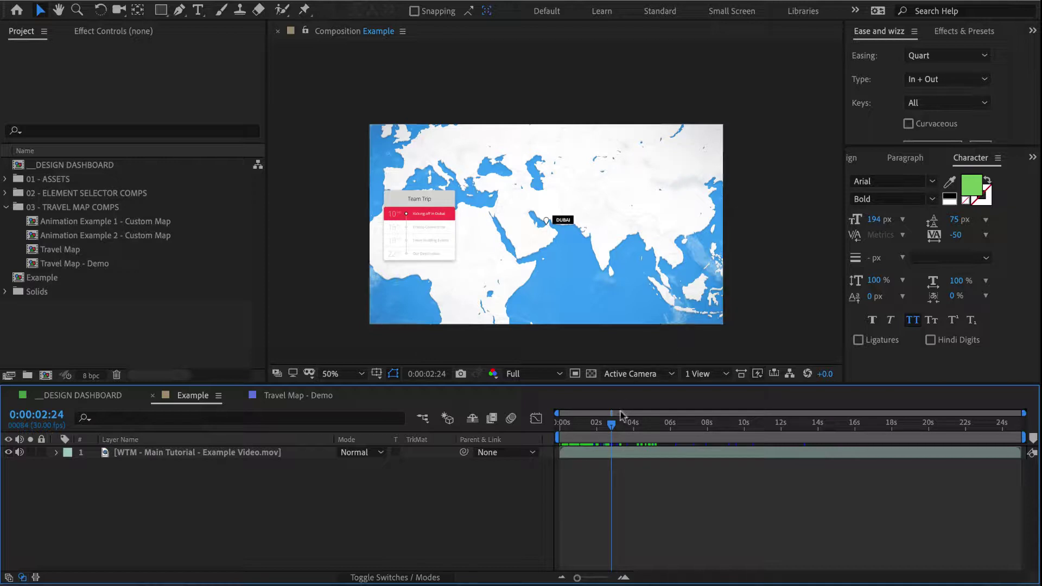
drag(612, 428, 651, 429)
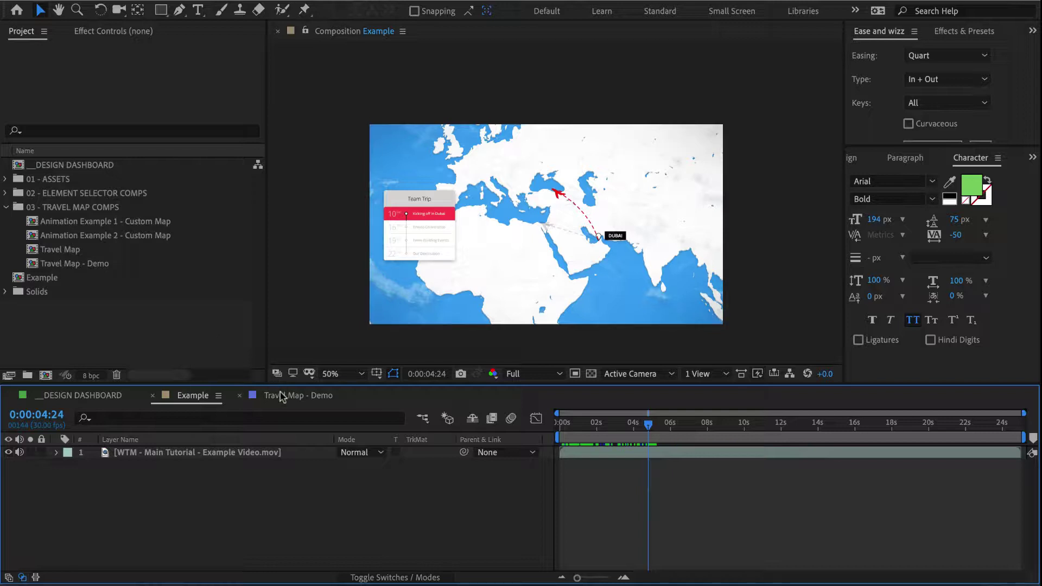
In Travel Map - Demo, show CAMERA CONTROLS' Camera Effects with Camera Animation collapsed, near the start
click(317, 396)
click(205, 455)
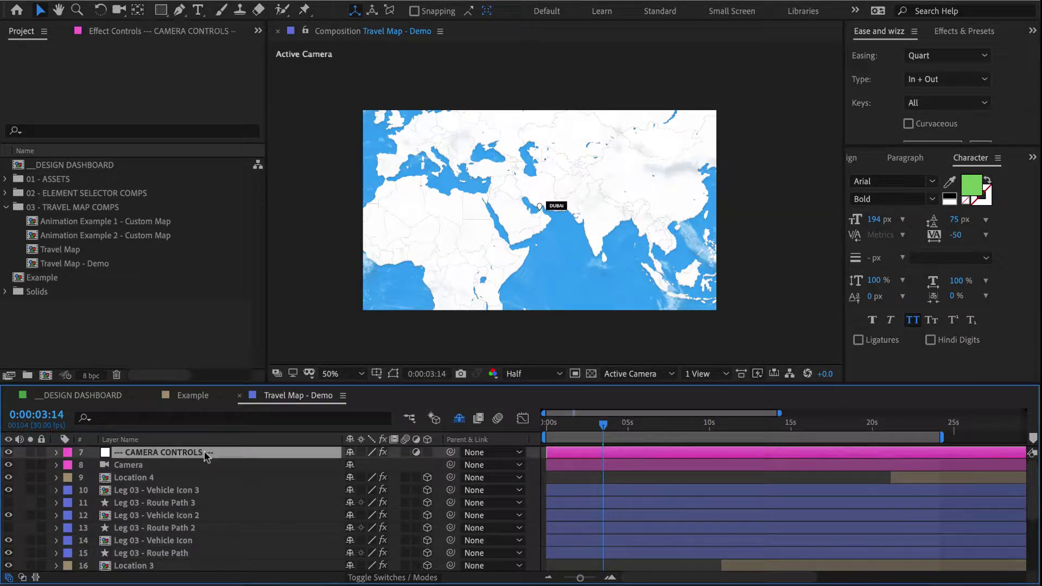
click(130, 33)
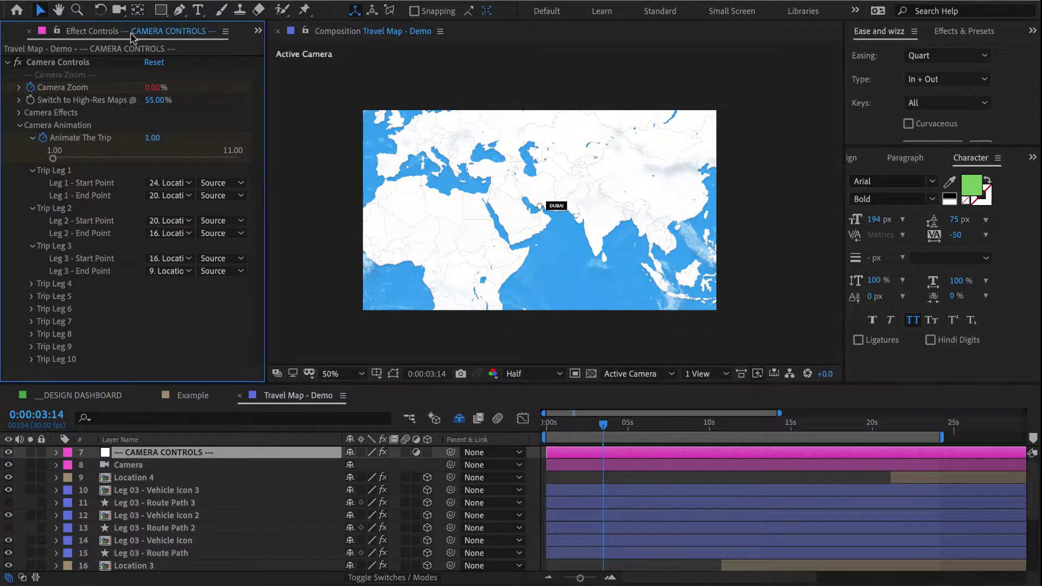
click(20, 125)
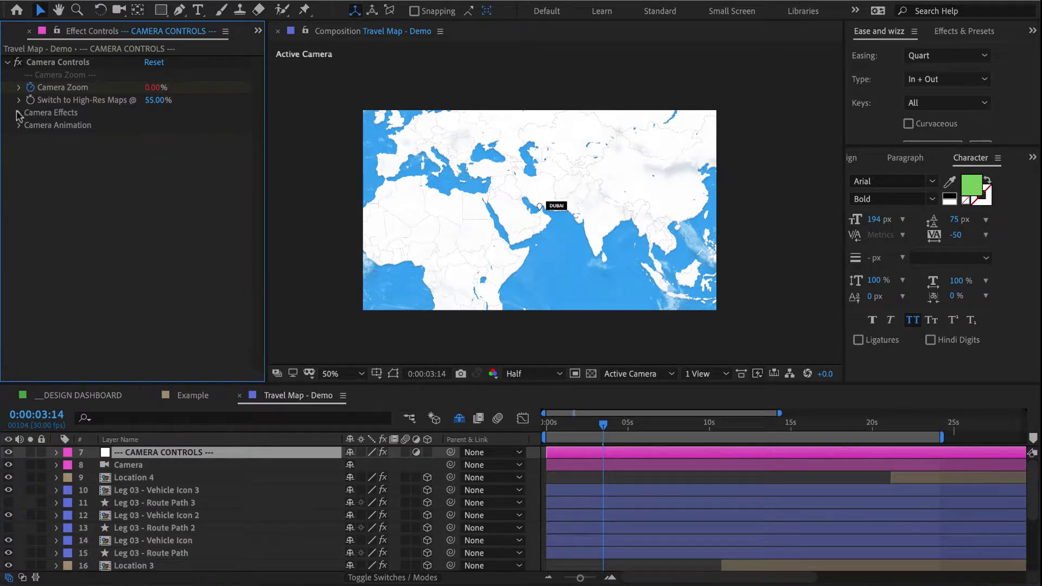
click(19, 113)
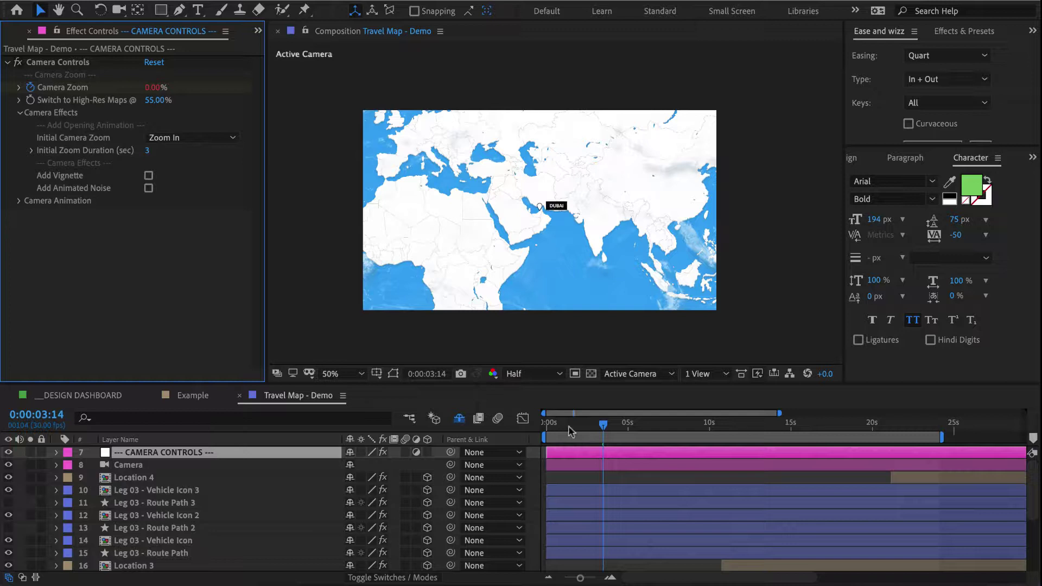
mouse_move(553, 426)
mouse_down()
mouse_move(615, 426)
mouse_move(551, 428)
mouse_move(576, 428)
mouse_up()
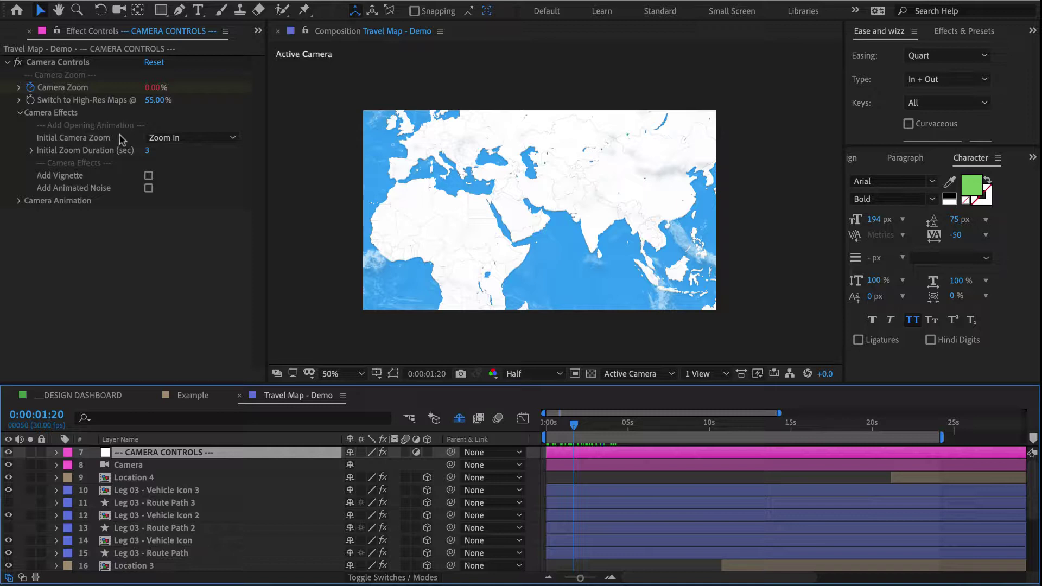
Try Zoom Out and then None as the Initial Camera Zoom, replaying the opening
click(170, 139)
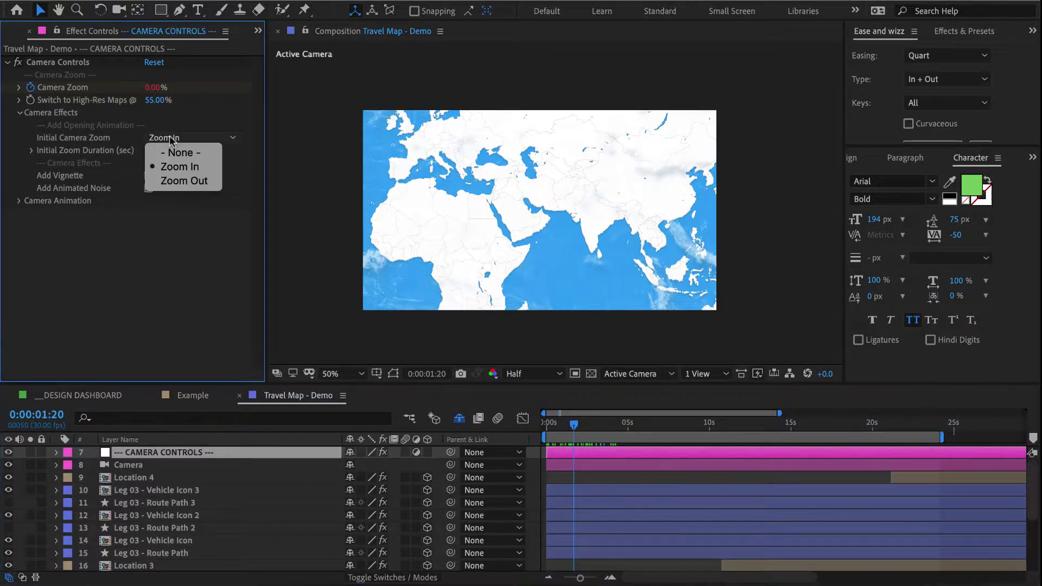
click(184, 181)
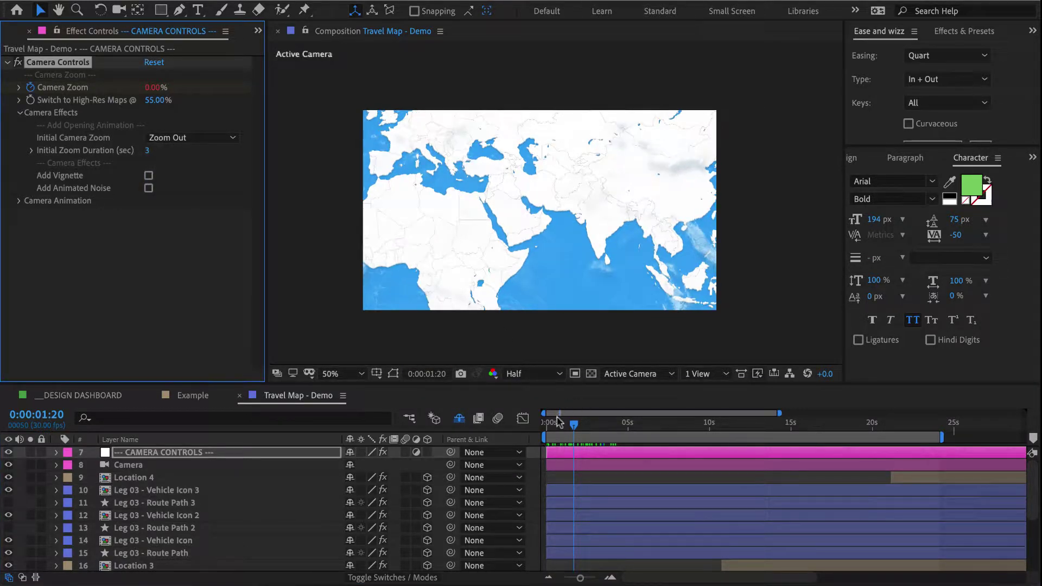
drag(545, 422, 592, 424)
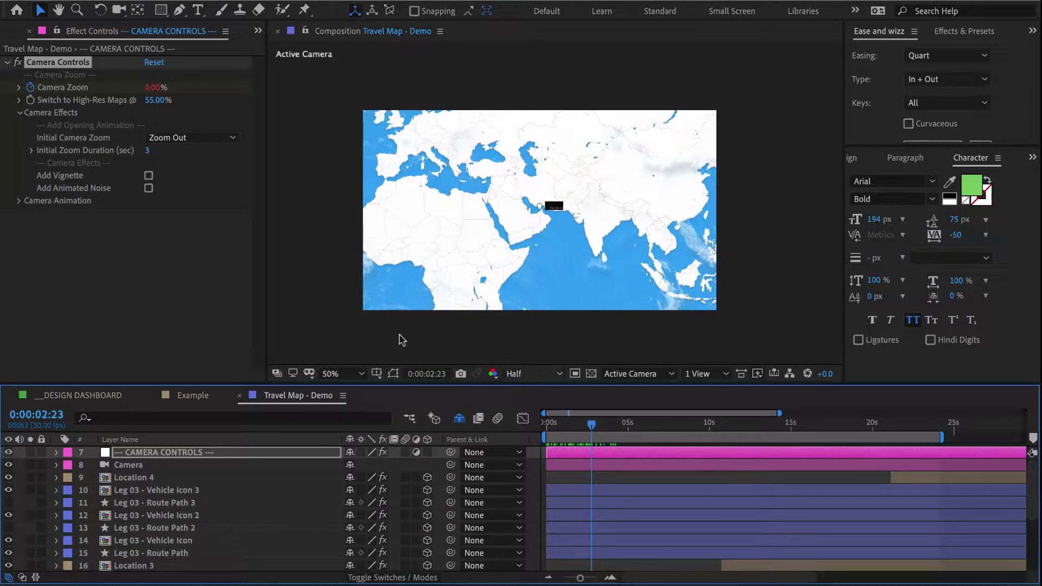
click(181, 137)
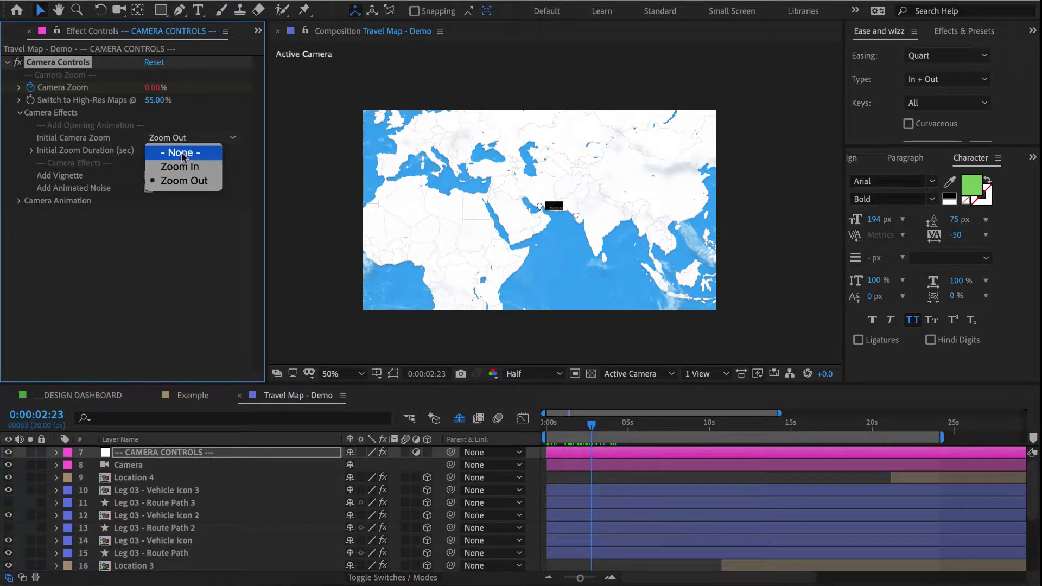
click(182, 149)
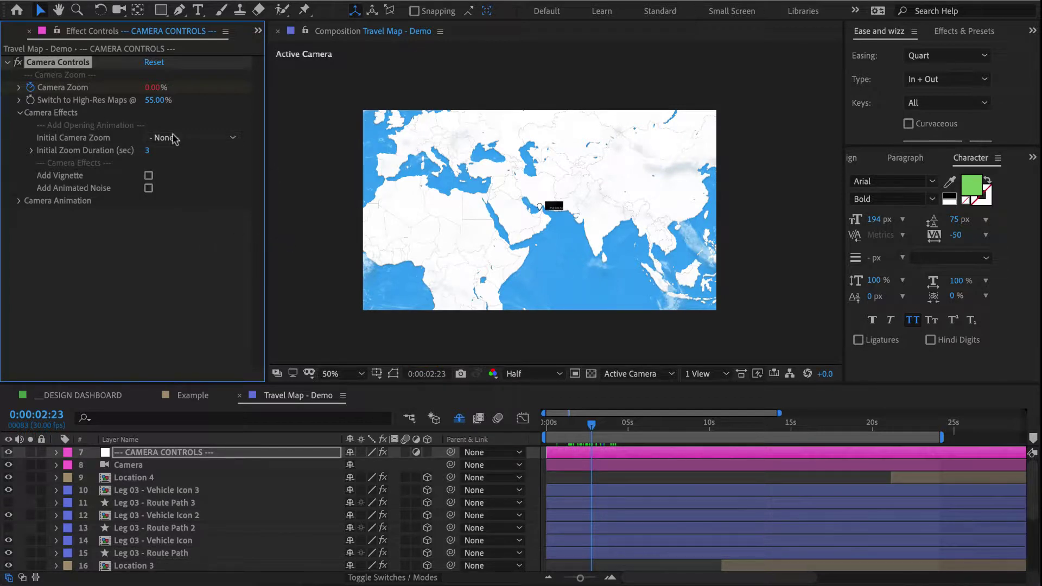
Restore Zoom In with a 4-second Initial Zoom Duration and scrub to the DUBAI label
click(231, 138)
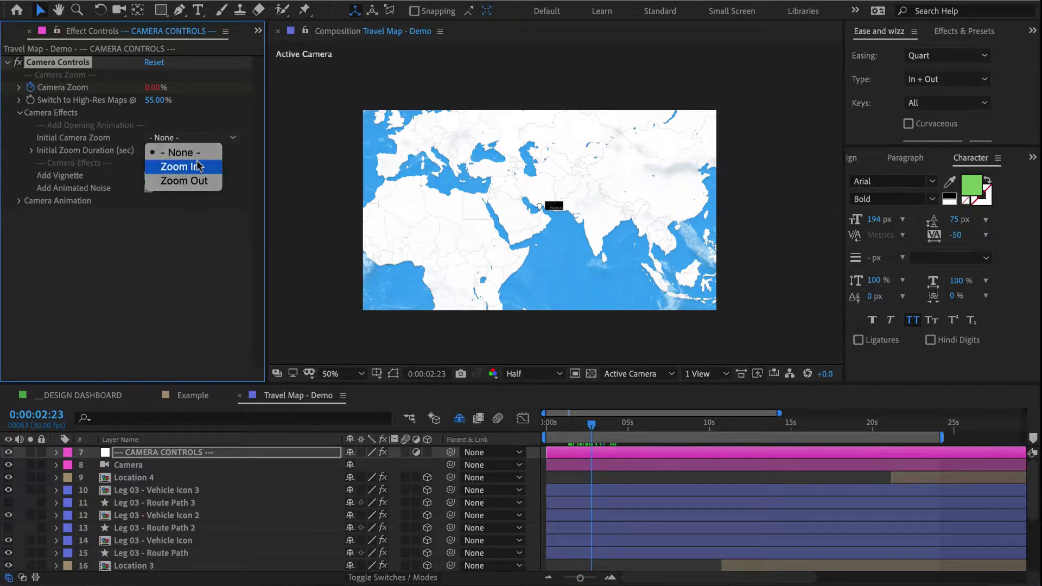
click(197, 166)
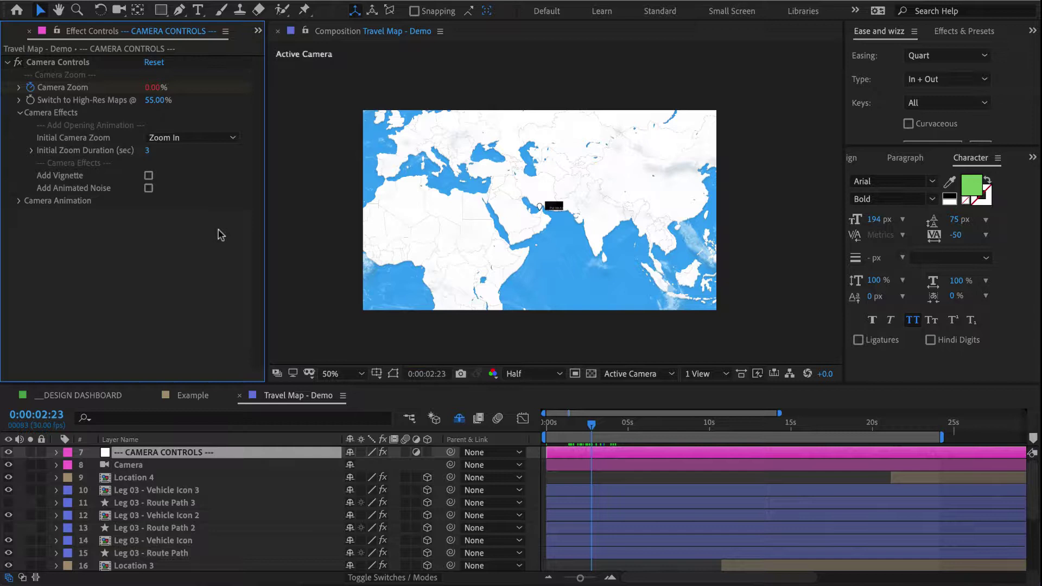
click(145, 151)
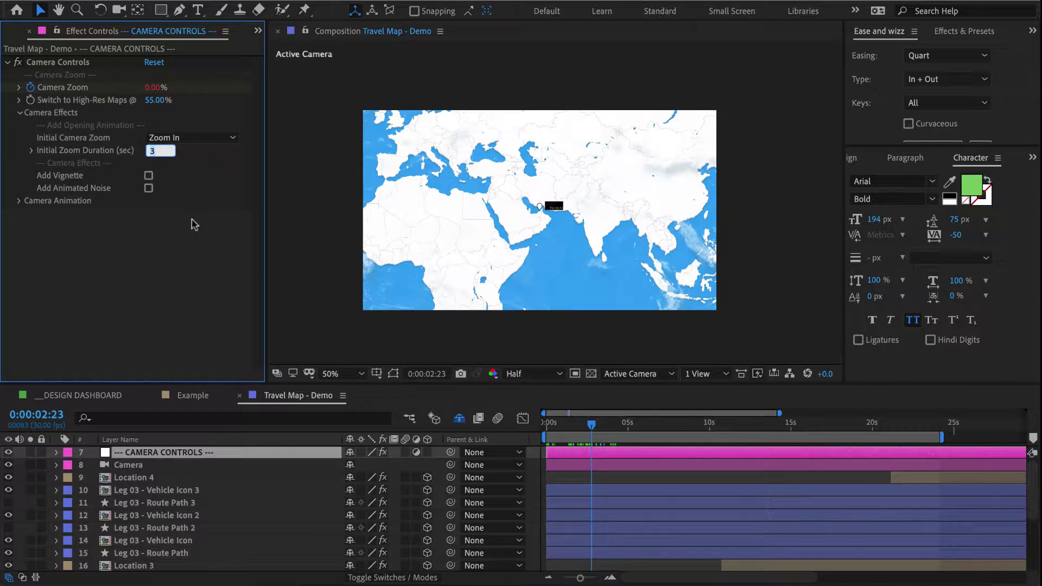
text(4)
key(Return)
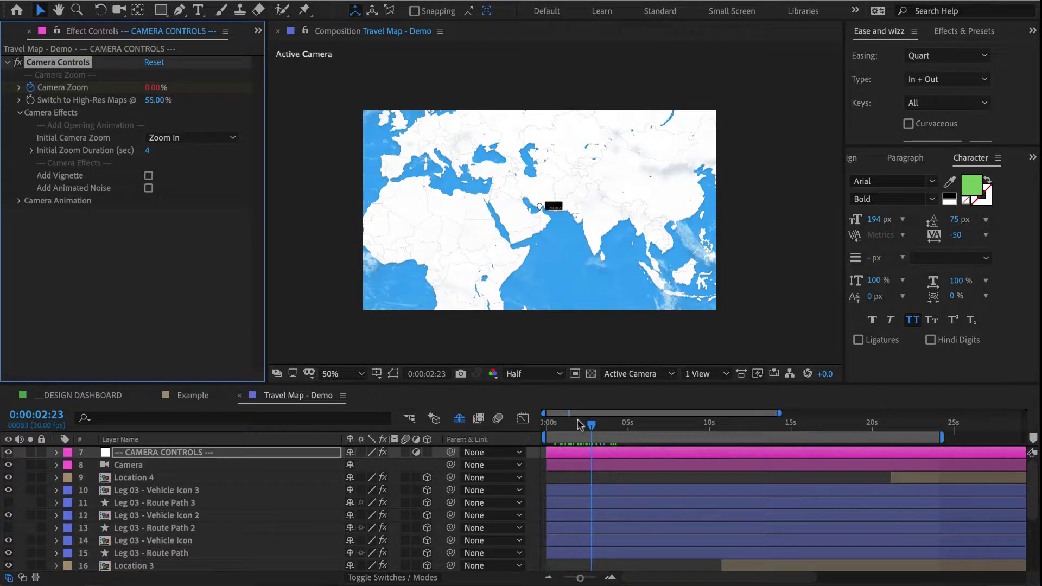
click(607, 425)
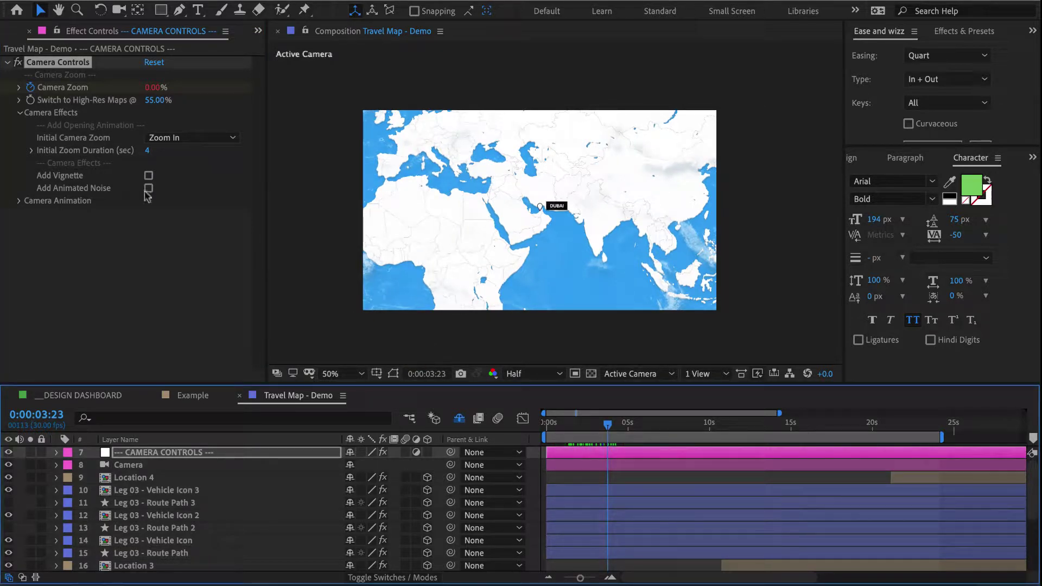
Turn on Add Vignette, comparing the map with it off and on
click(148, 177)
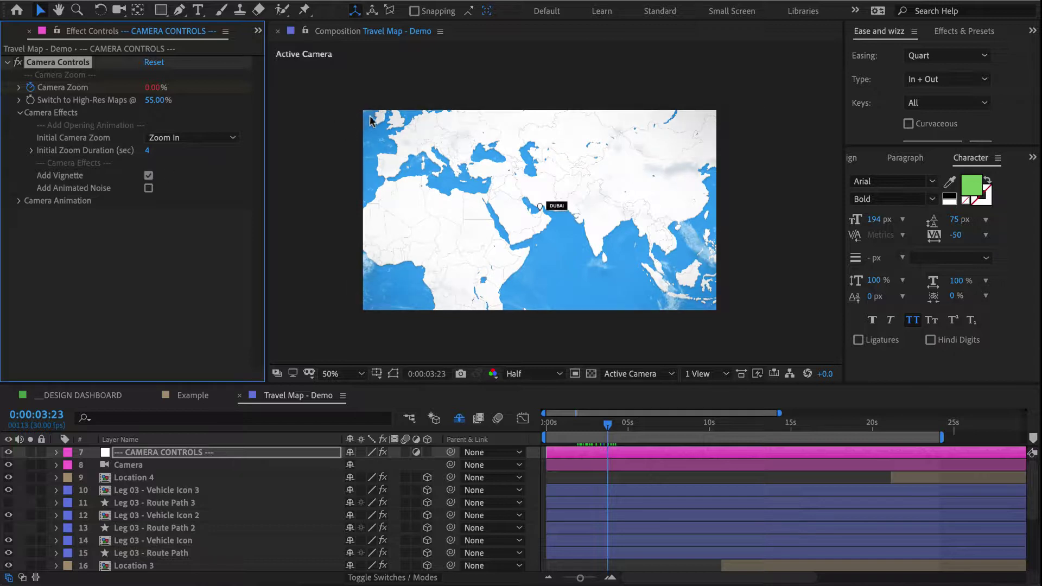
click(149, 176)
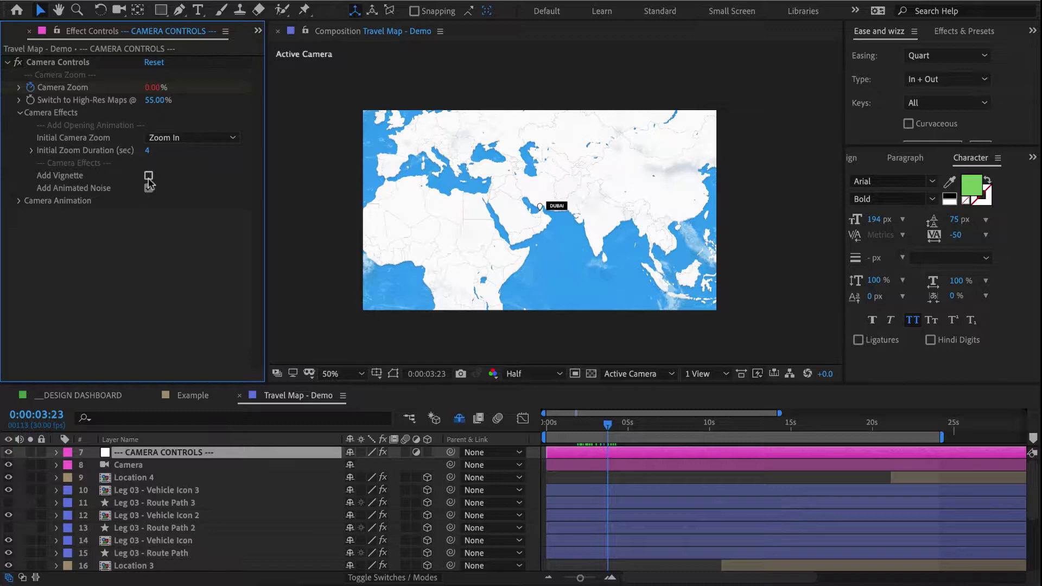
click(149, 176)
Find 'anima' in the Project panel and play Texture_AnimatedNoise.mp4 in the footage viewer
click(259, 31)
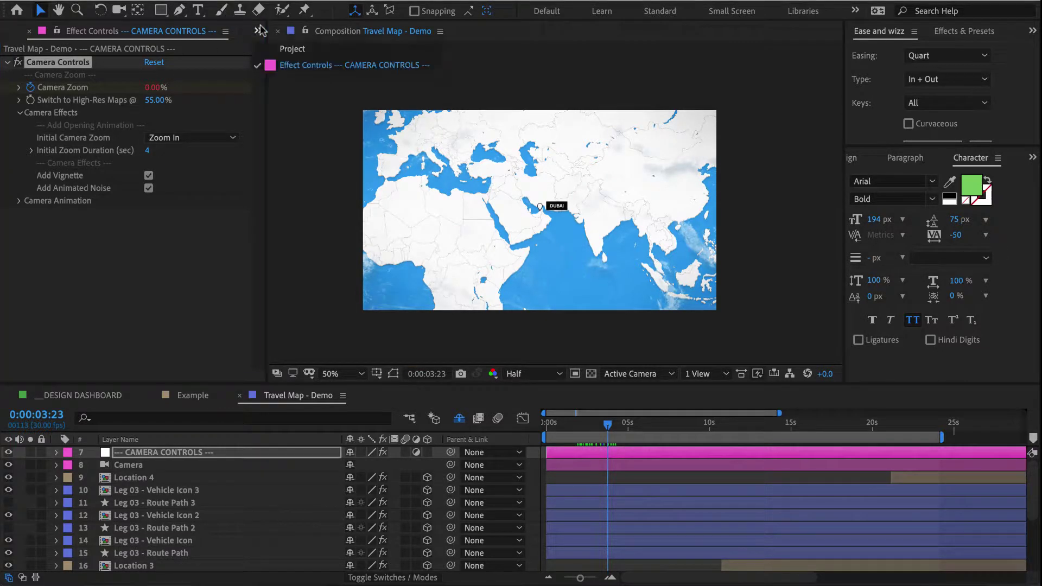
click(259, 55)
click(93, 130)
text(anima)
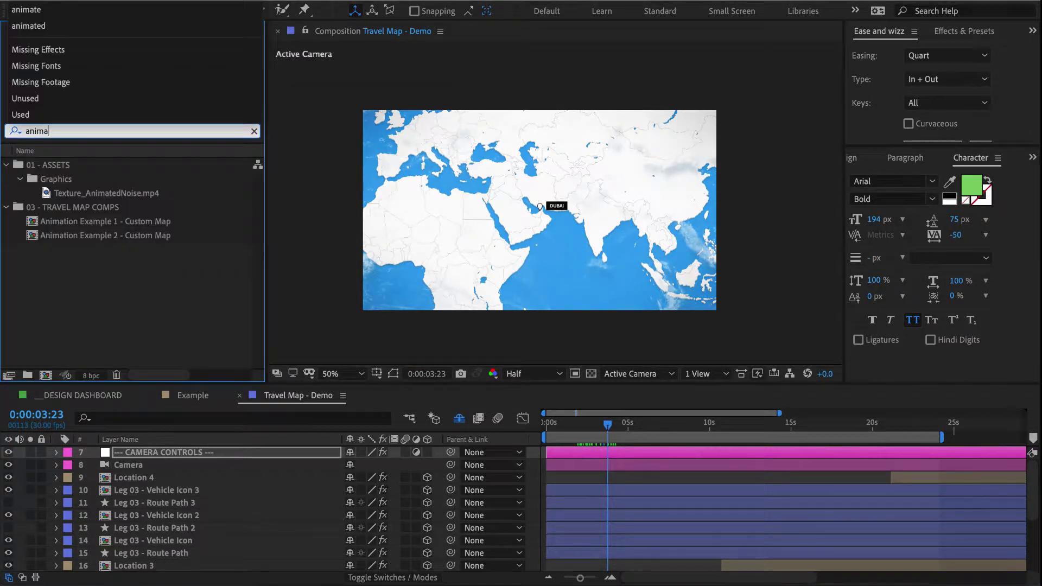
double_click(101, 193)
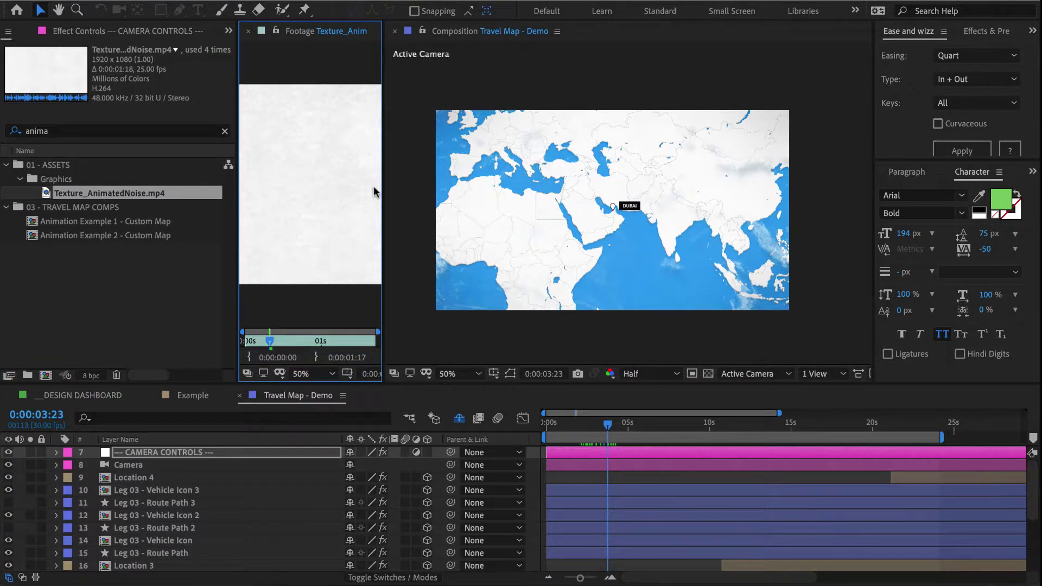
drag(592, 205, 597, 204)
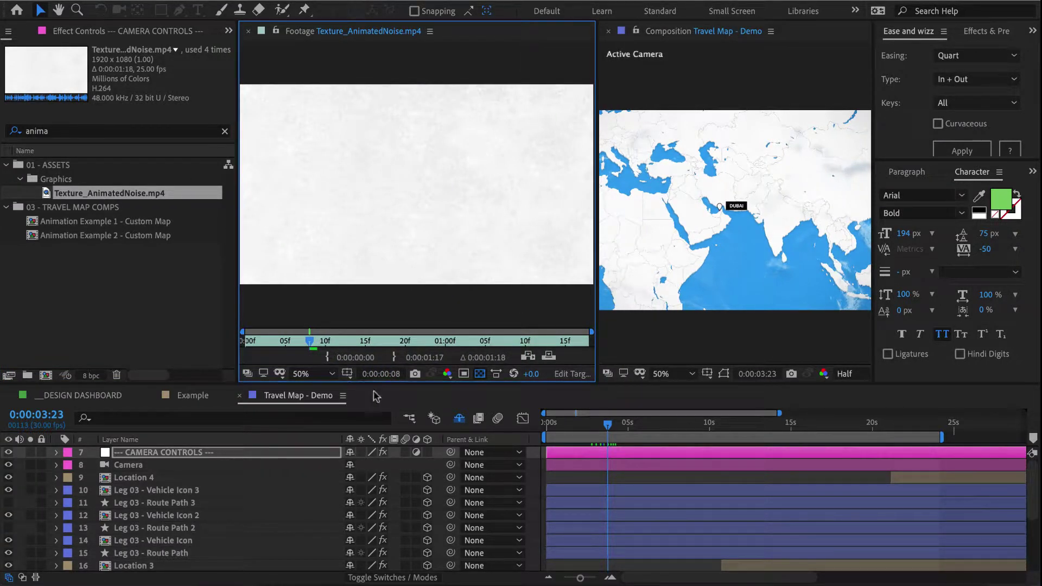
key(space)
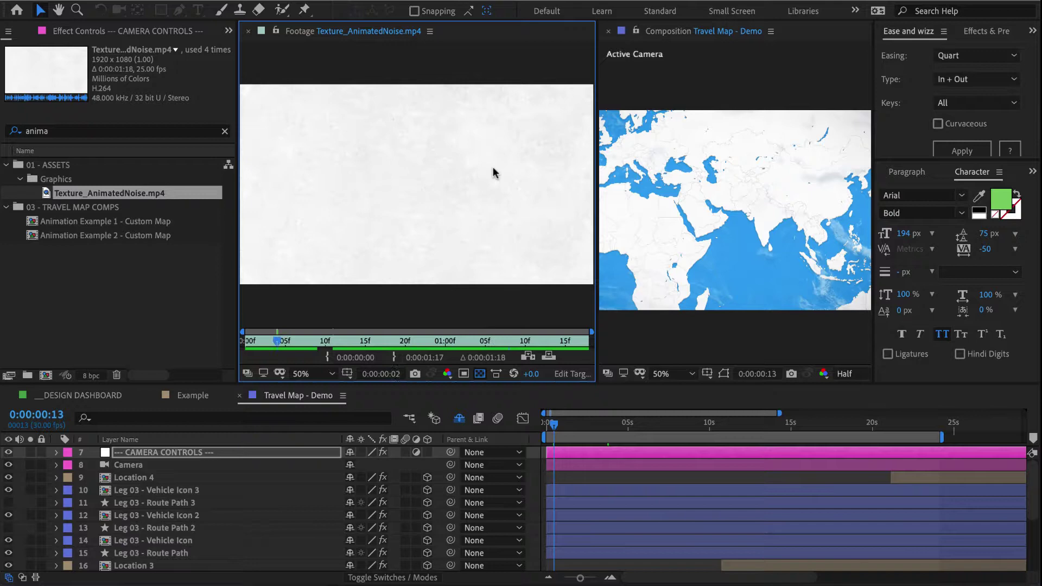
click(248, 30)
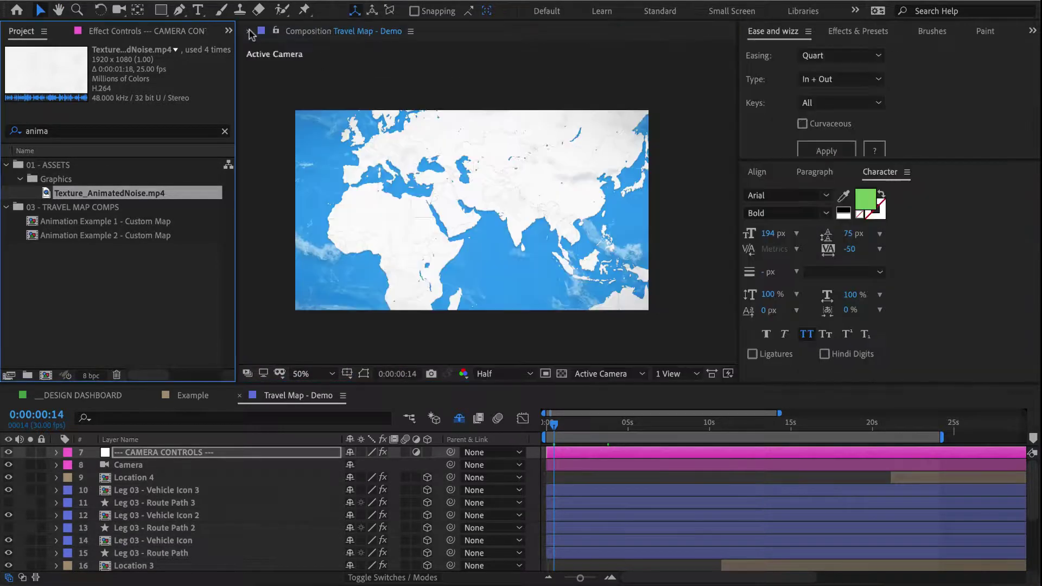
Back in the camera effect settings, uncheck Add Animated Noise
drag(738, 121, 871, 120)
click(137, 32)
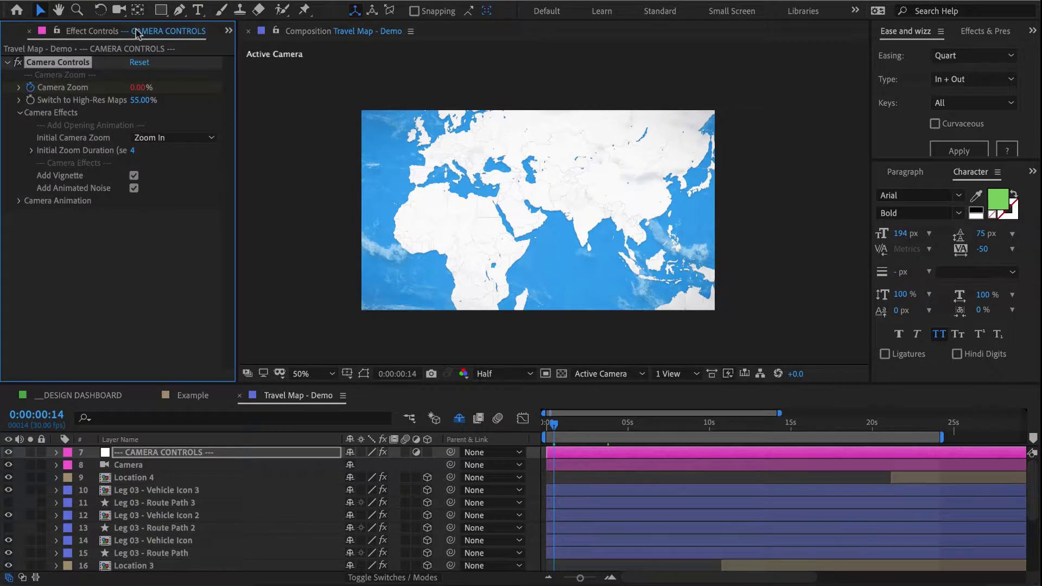
click(134, 189)
Open the Opening Transitions comp from the DESIGN DASHBOARD
click(82, 395)
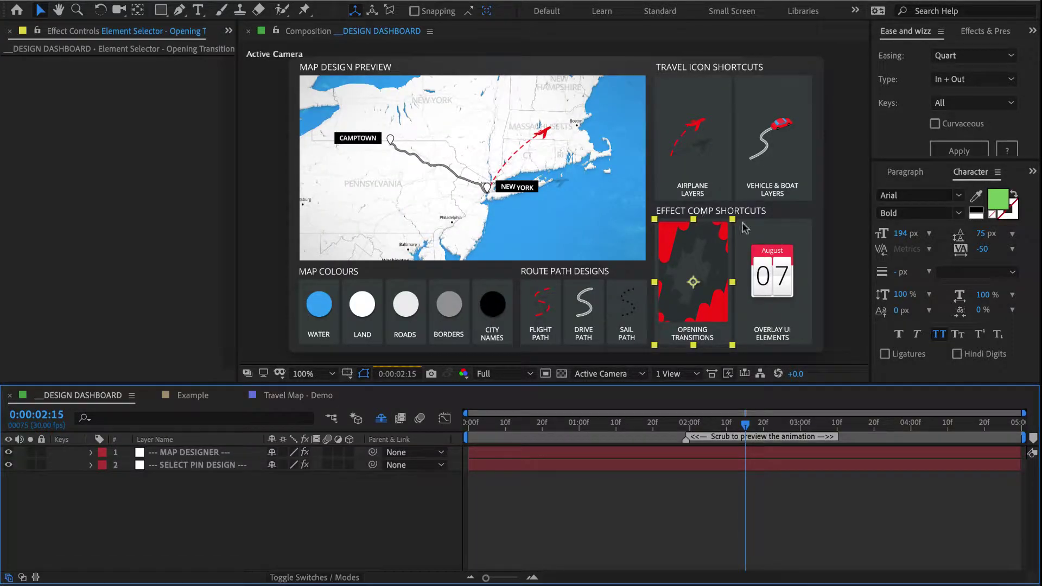
click(705, 252)
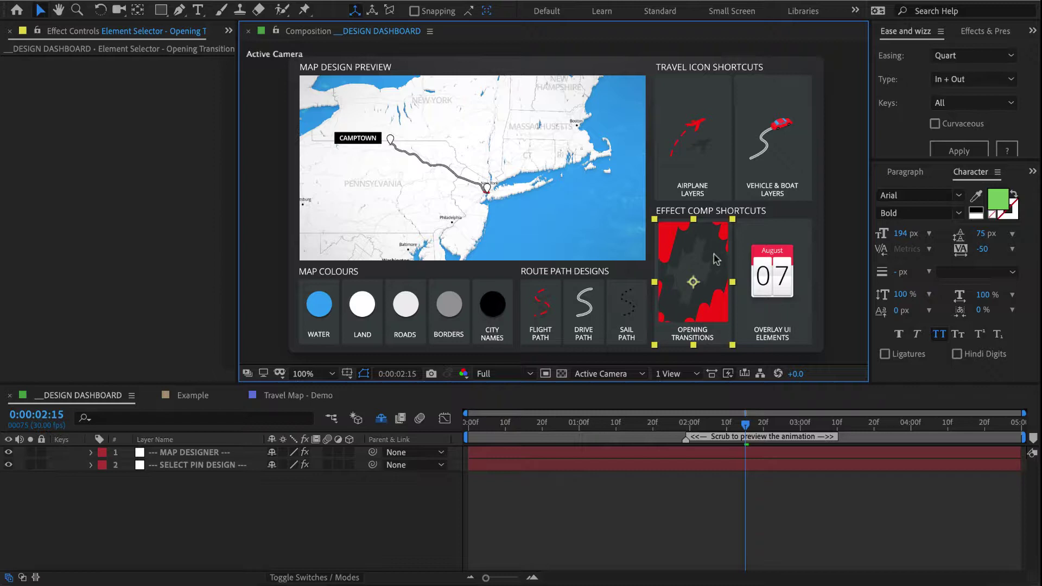
double_click(720, 255)
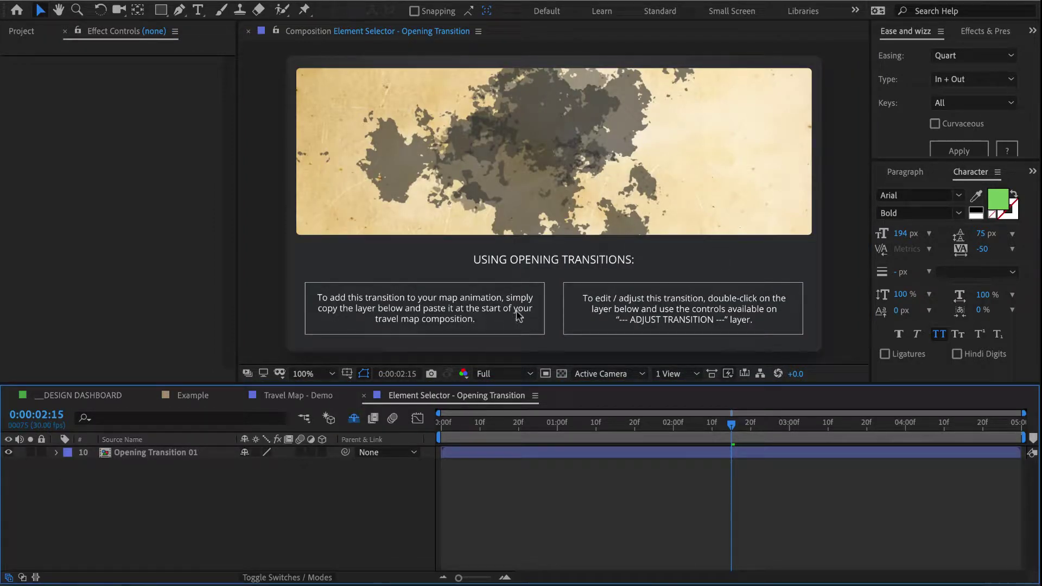
Copy the Opening Transition 01 layer and return to Travel Map - Demo
click(177, 455)
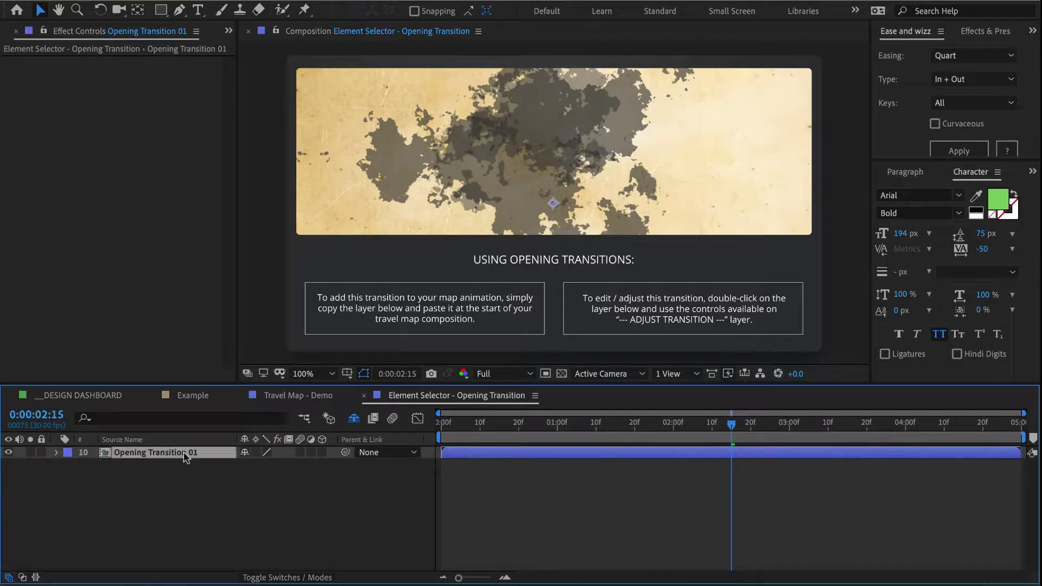
right_click(185, 458)
click(169, 459)
click(293, 395)
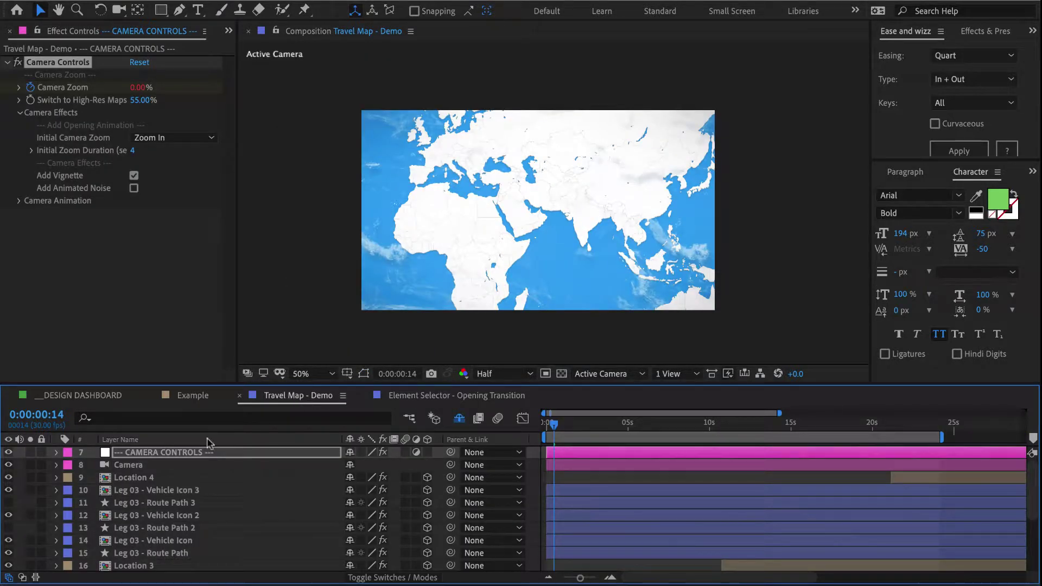
Paste Opening Transition 01 above CAMERA CONTROLS and scrub to see the parchment reveal
click(176, 453)
key(ctrl+v)
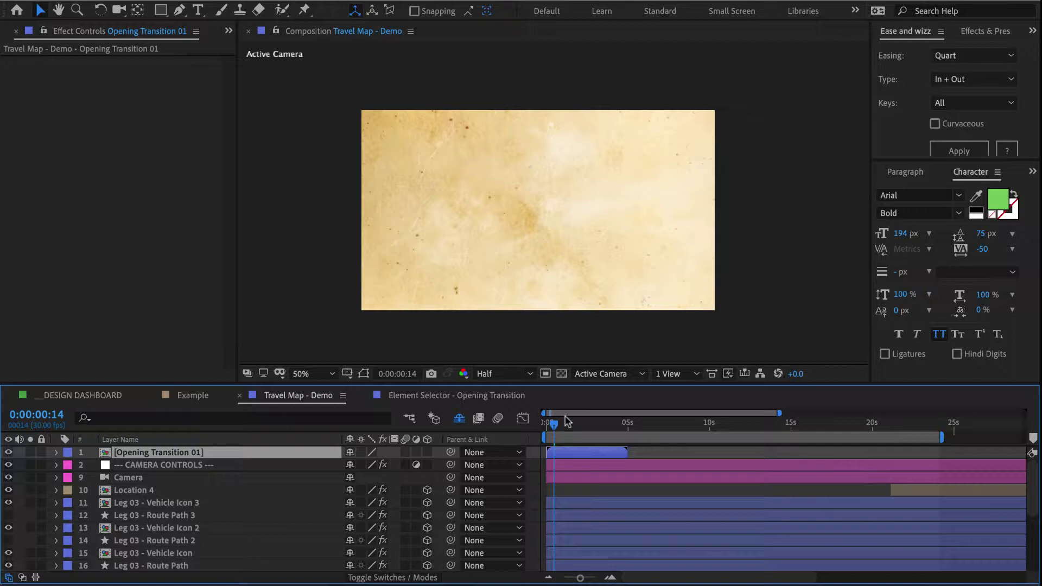
mouse_move(567, 422)
mouse_down()
mouse_move(596, 426)
mouse_move(559, 427)
mouse_move(572, 428)
mouse_up()
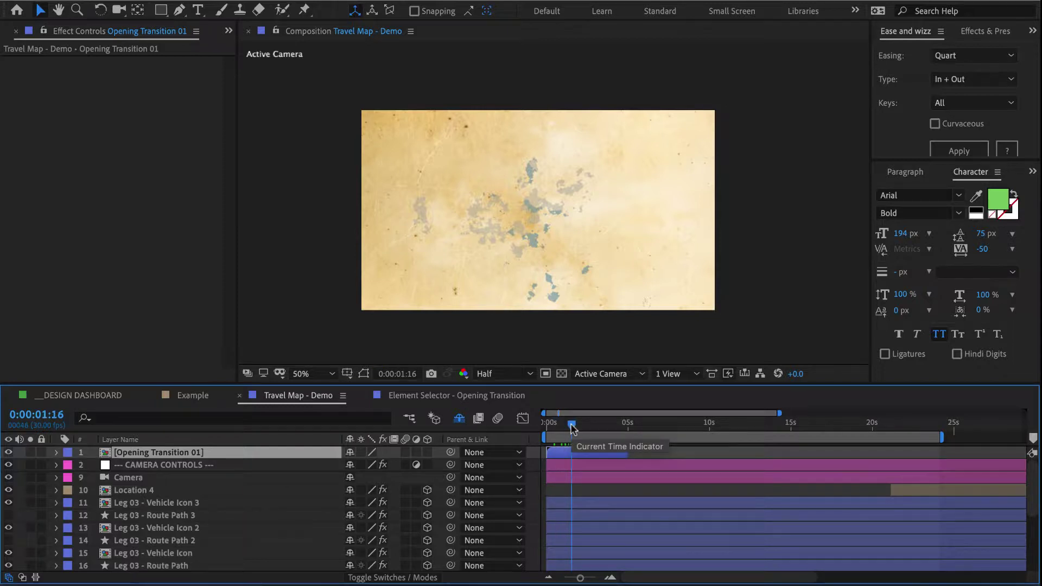
In Opening Transition 01, set ADJUST TRANSITION to Sliding Lines with Solid Colour texture, then close it
double_click(172, 453)
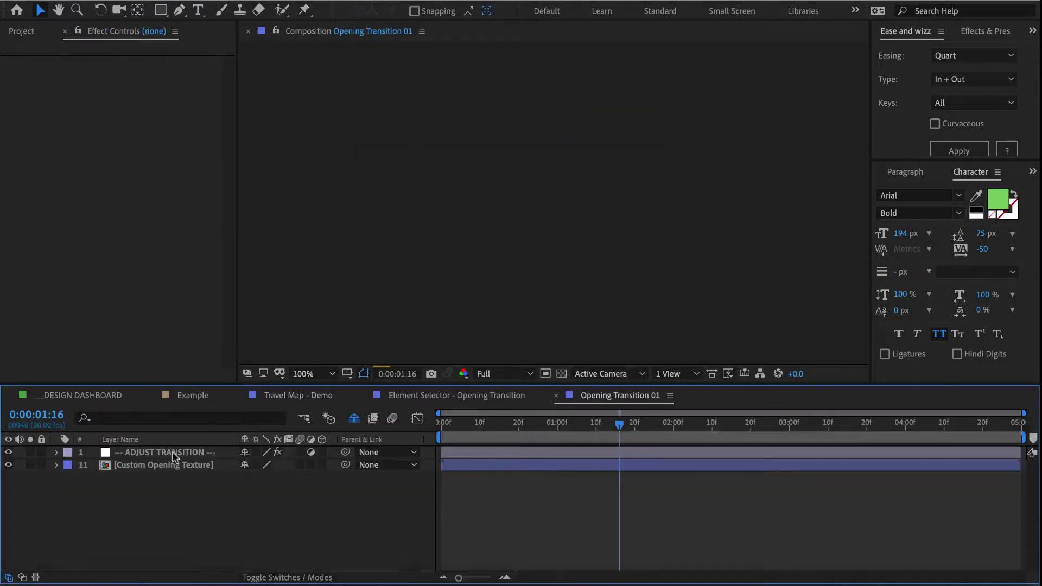
click(179, 454)
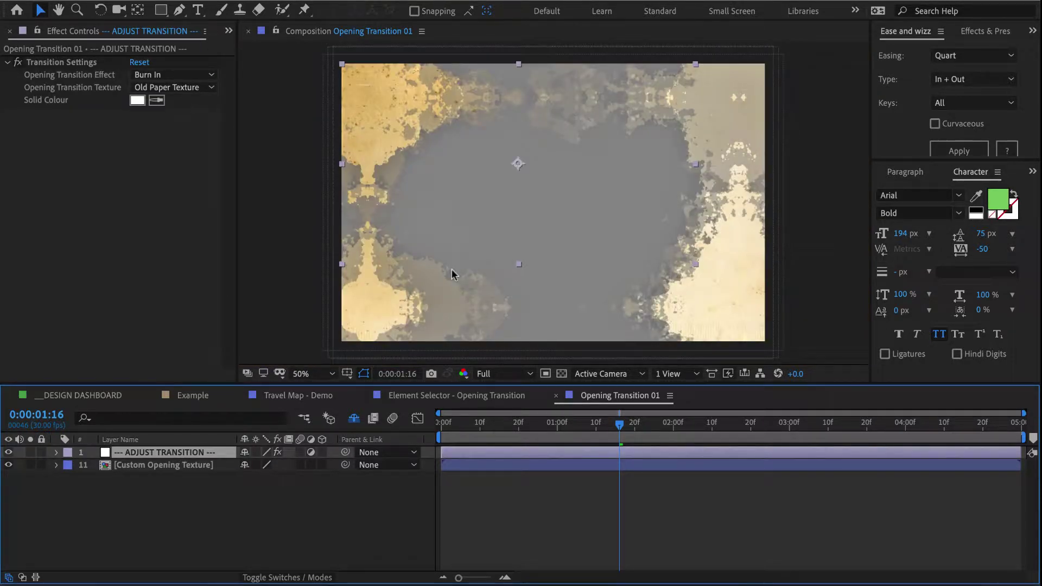
click(172, 75)
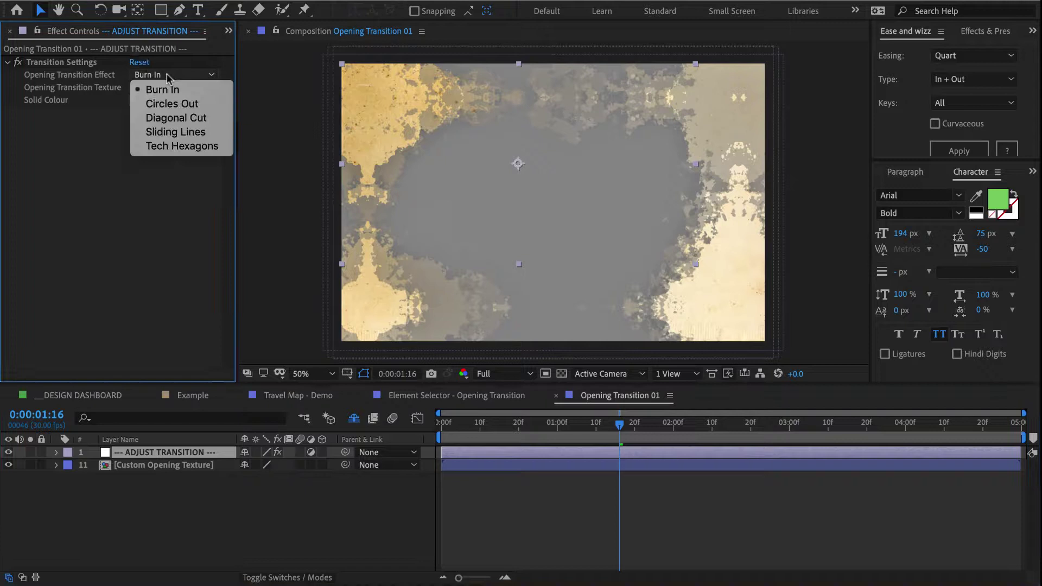
click(182, 132)
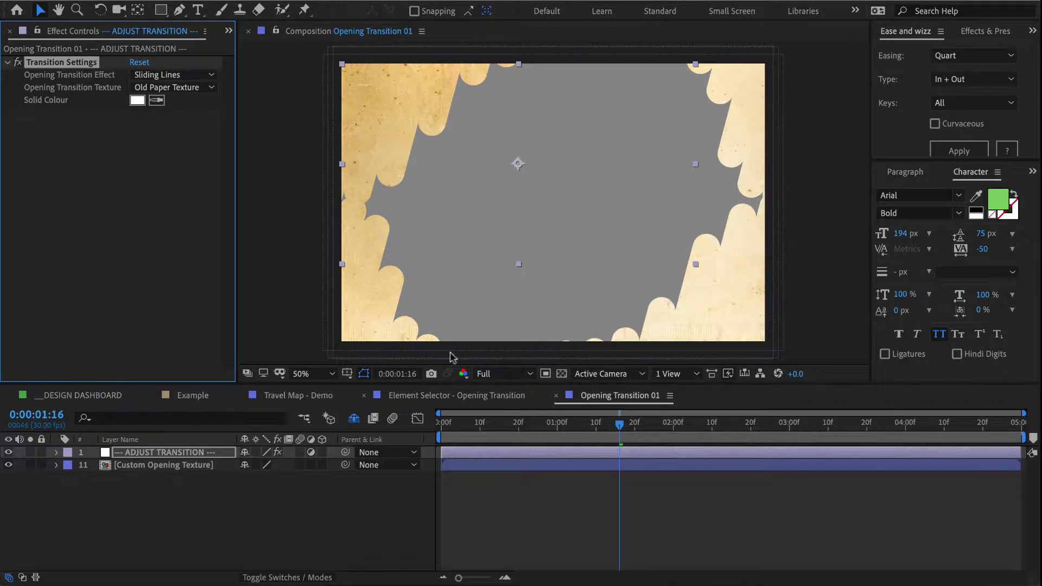
click(158, 89)
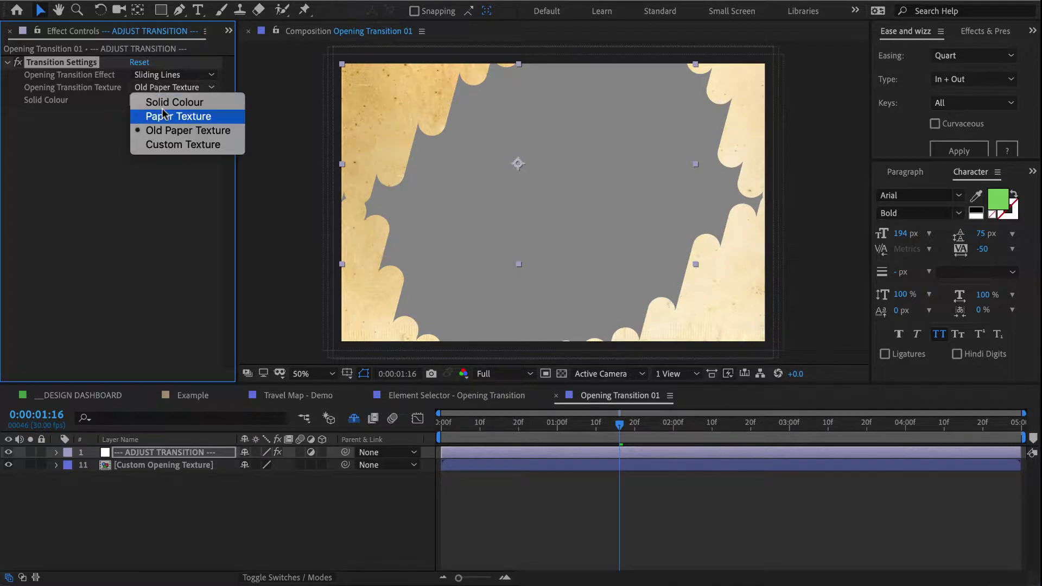
click(175, 103)
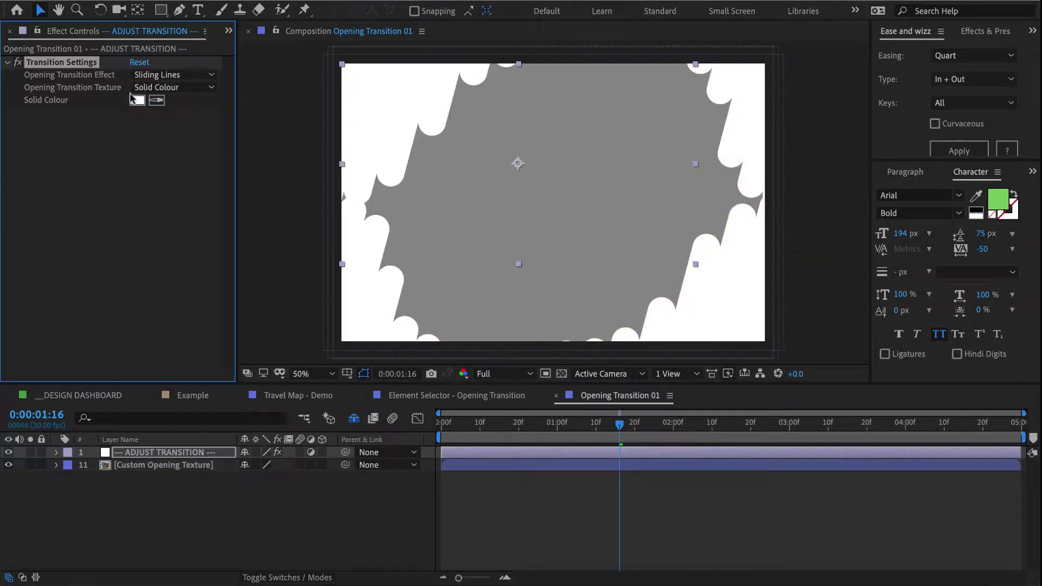
click(555, 396)
Close the selector comp and compare Travel Map - Demo's white sliding-lines opening with the Example comp
click(365, 396)
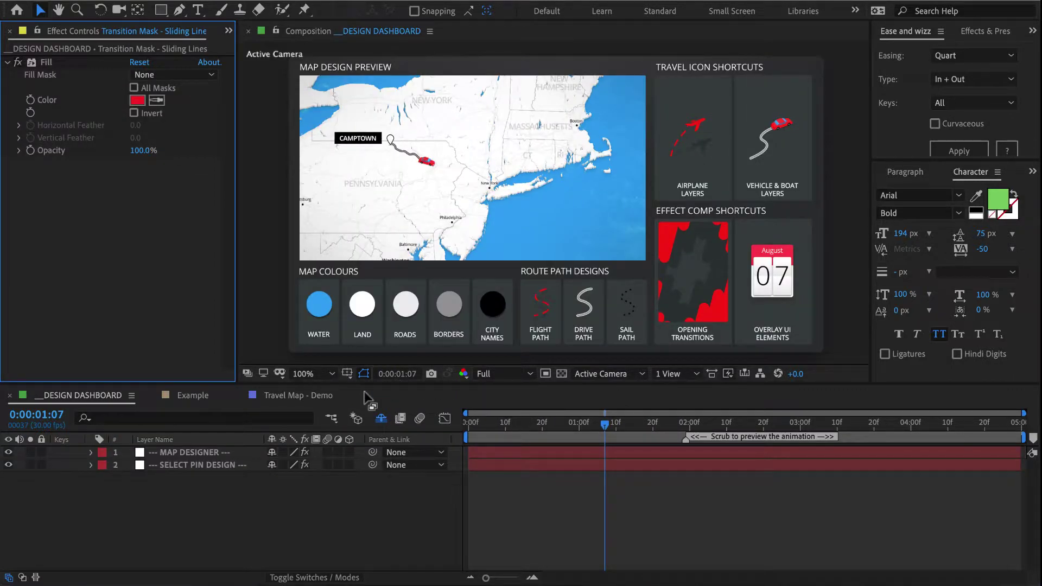
click(304, 396)
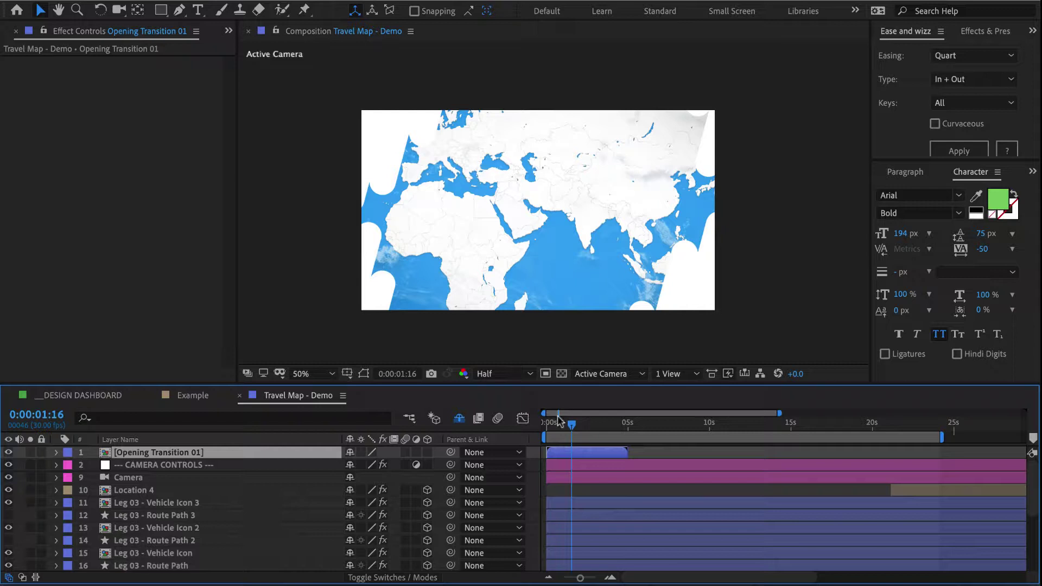
mouse_move(559, 421)
mouse_down()
mouse_move(550, 426)
mouse_move(571, 430)
mouse_up()
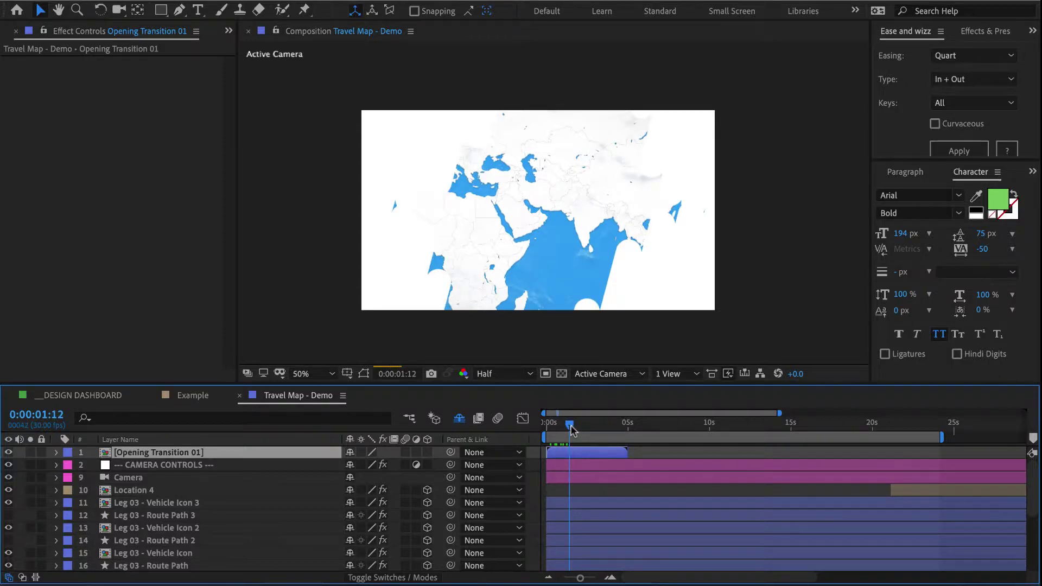
click(193, 396)
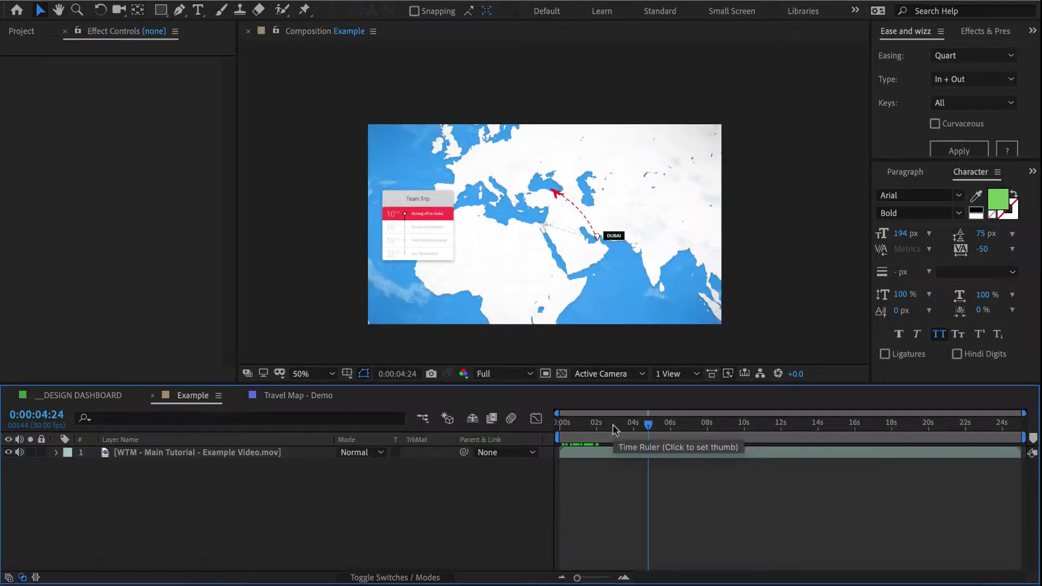
drag(614, 426, 581, 431)
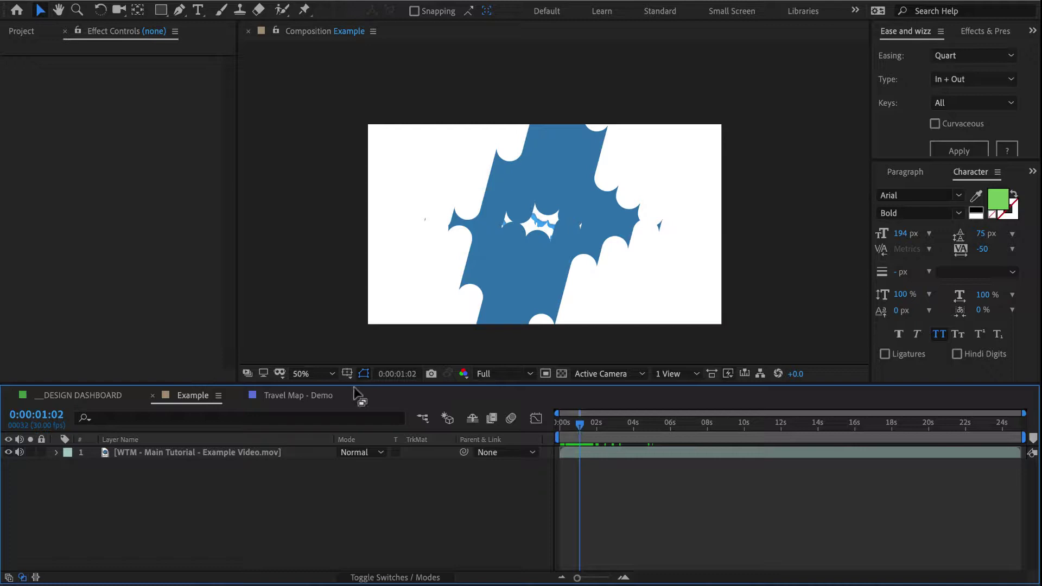
click(309, 397)
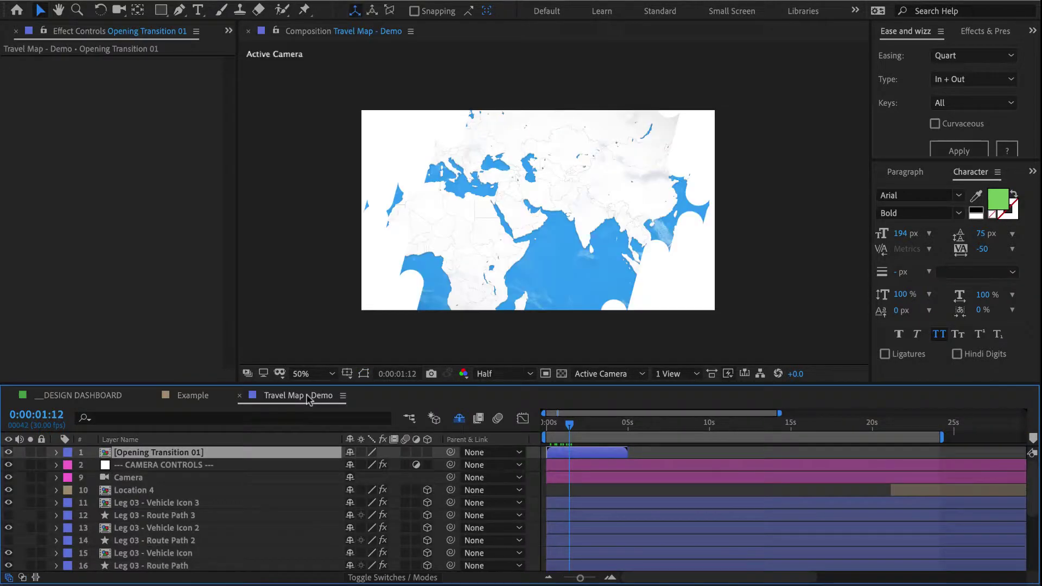
Duplicate Opening Transition 01 and shift the copy slightly later
key(ctrl+d)
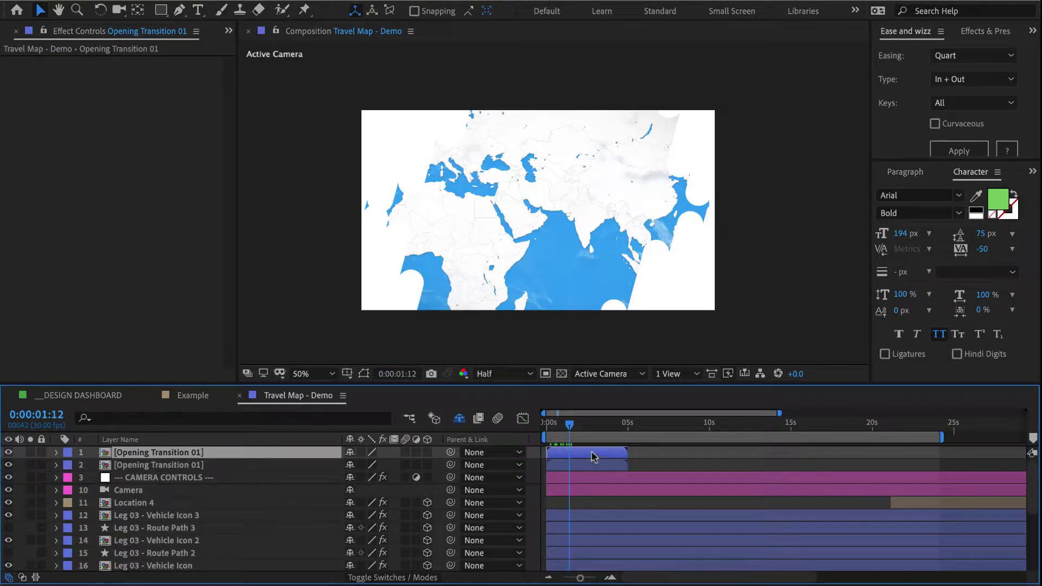
click(581, 467)
drag(581, 466, 582, 465)
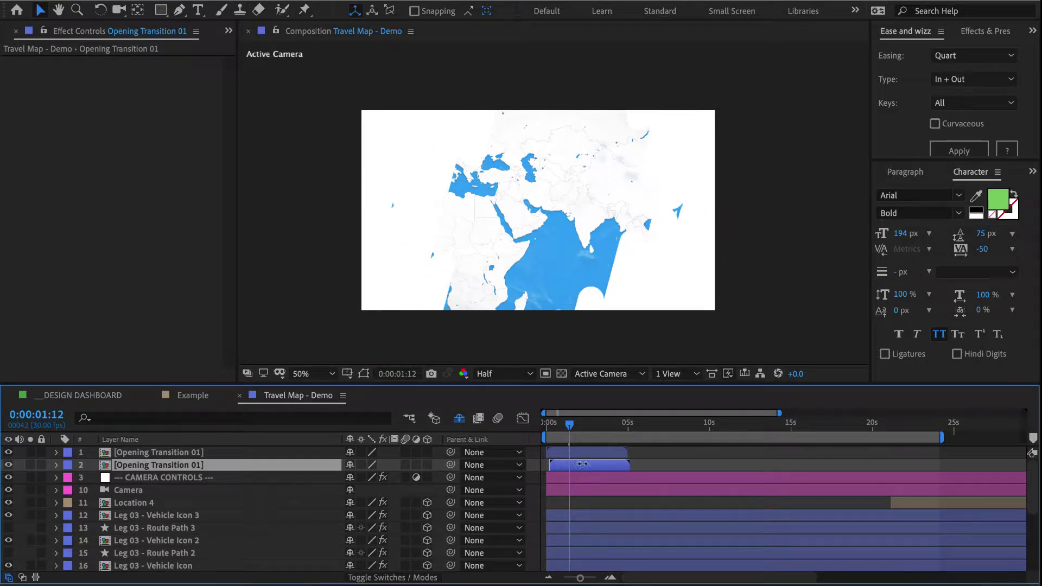
Add a Fill effect to the copy with the muted blue colour #4470B4
right_click(182, 180)
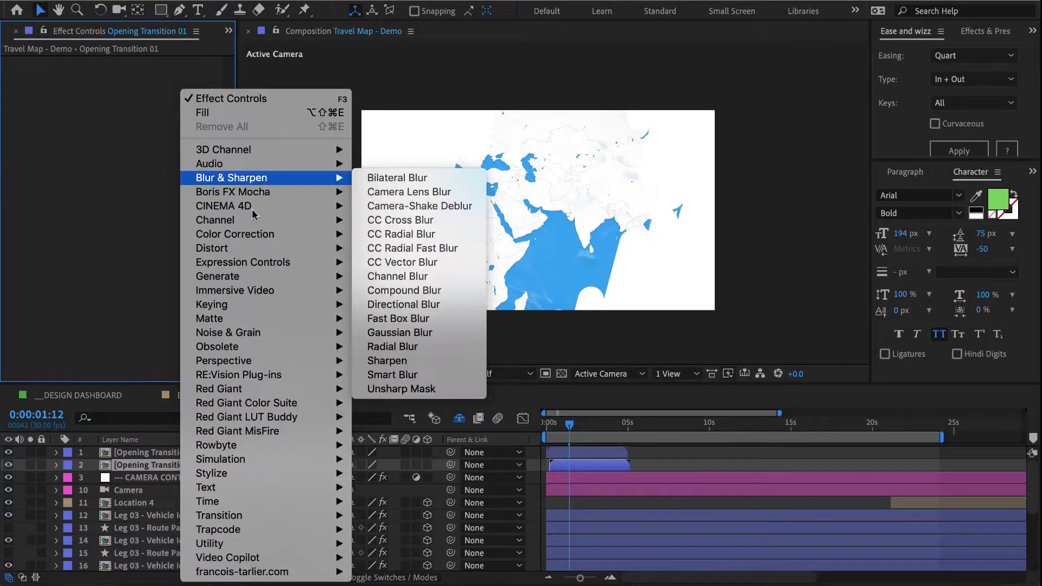
mouse_move(307, 278)
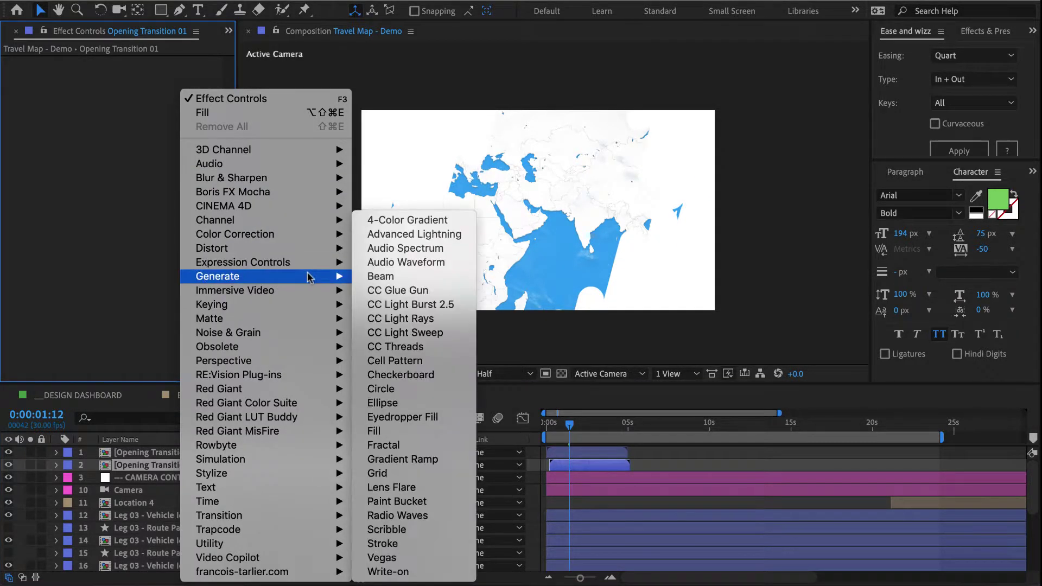
click(395, 432)
click(137, 100)
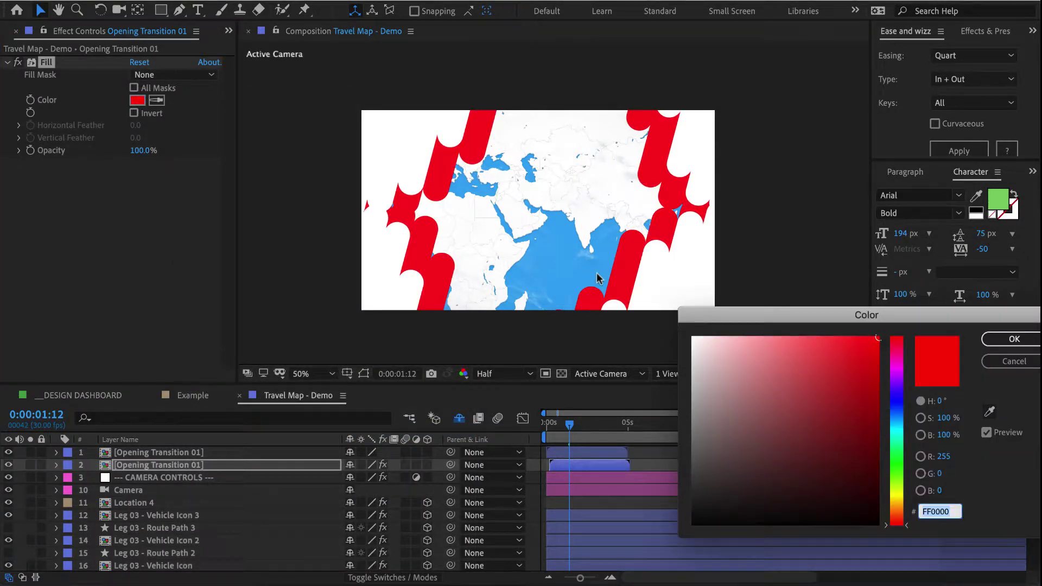
click(896, 412)
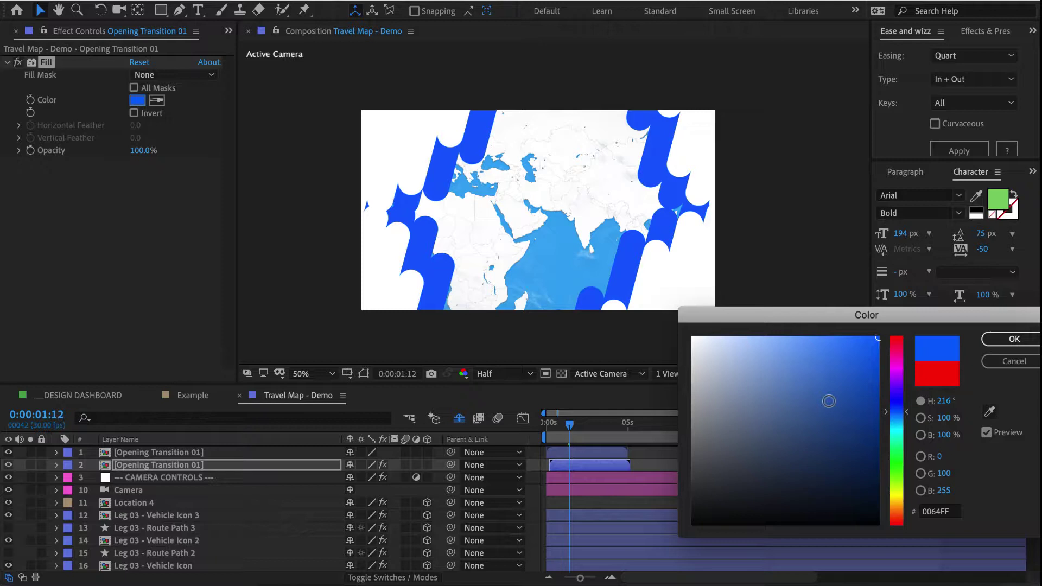
drag(829, 401, 808, 391)
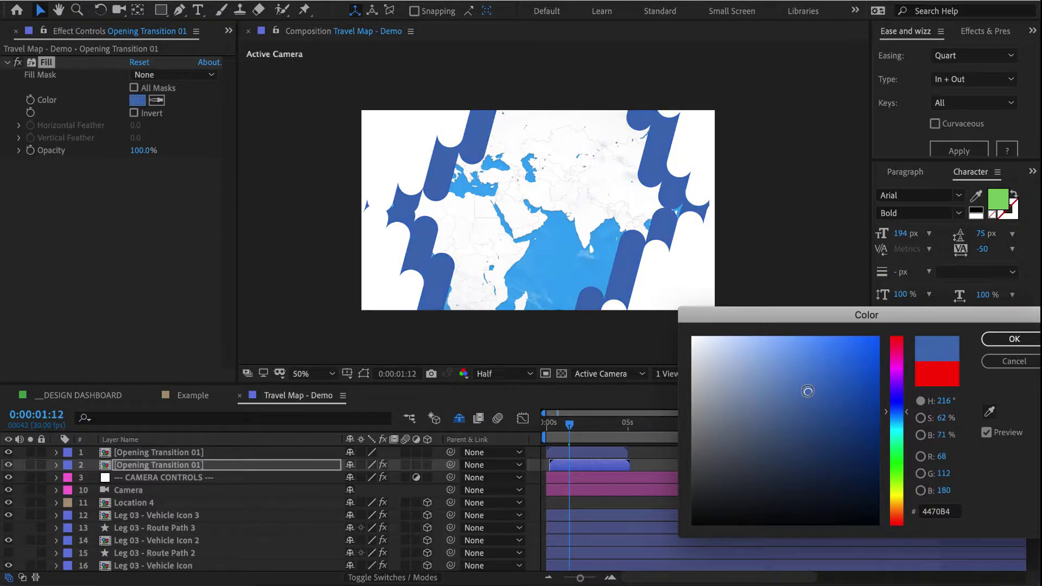
click(1010, 341)
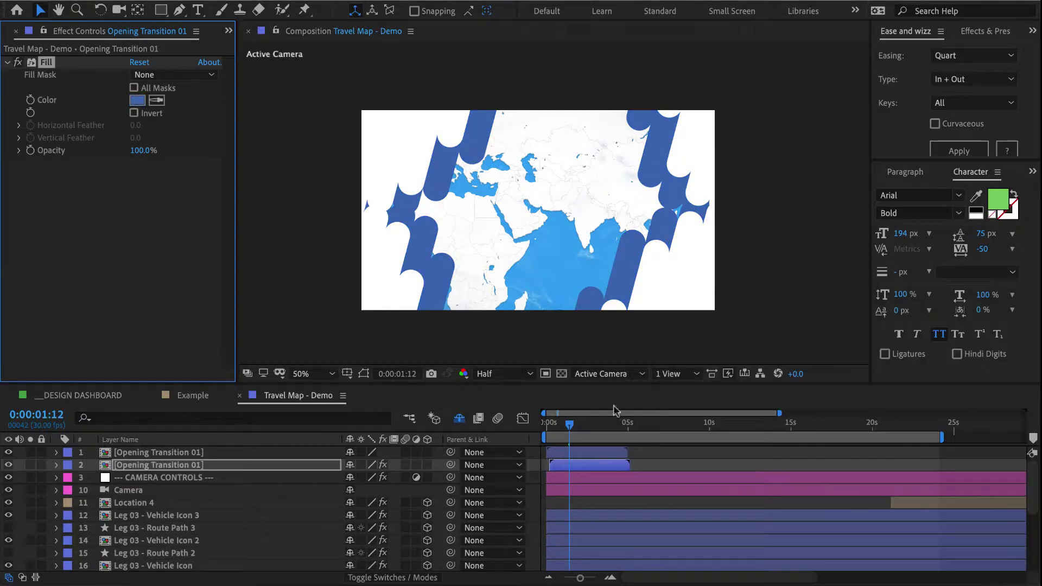
Nudge the copy a bit later and step forward to check the staggered transitions
click(577, 462)
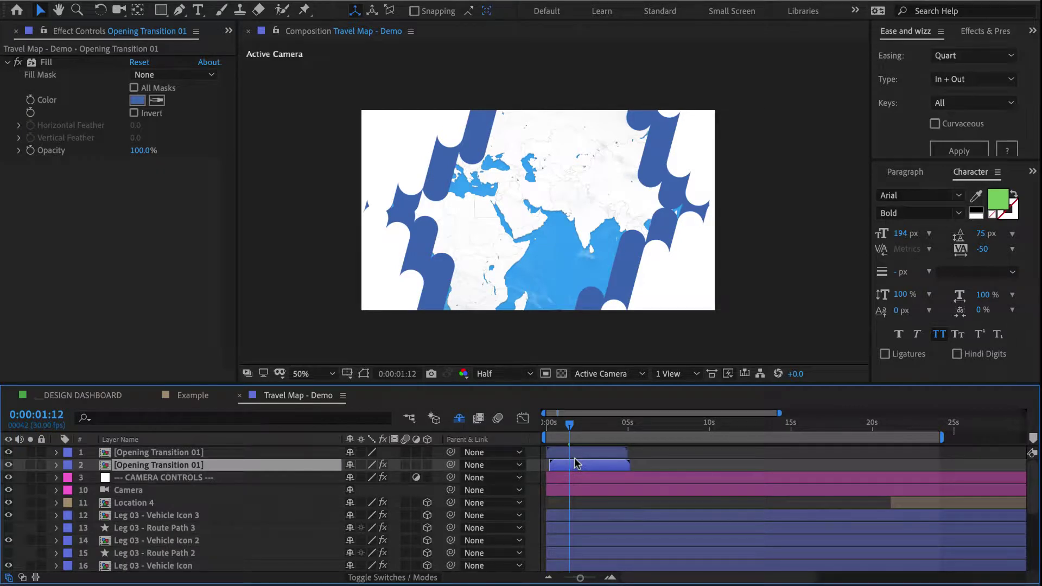
drag(577, 464, 580, 464)
shift+click(592, 454)
key(Page_Down)
key(Page_Down)
key(Page_Down)
key(Page_Down)
key(Page_Down)
key(Page_Down)
key(Page_Down)
key(Page_Down)
key(Page_Down)
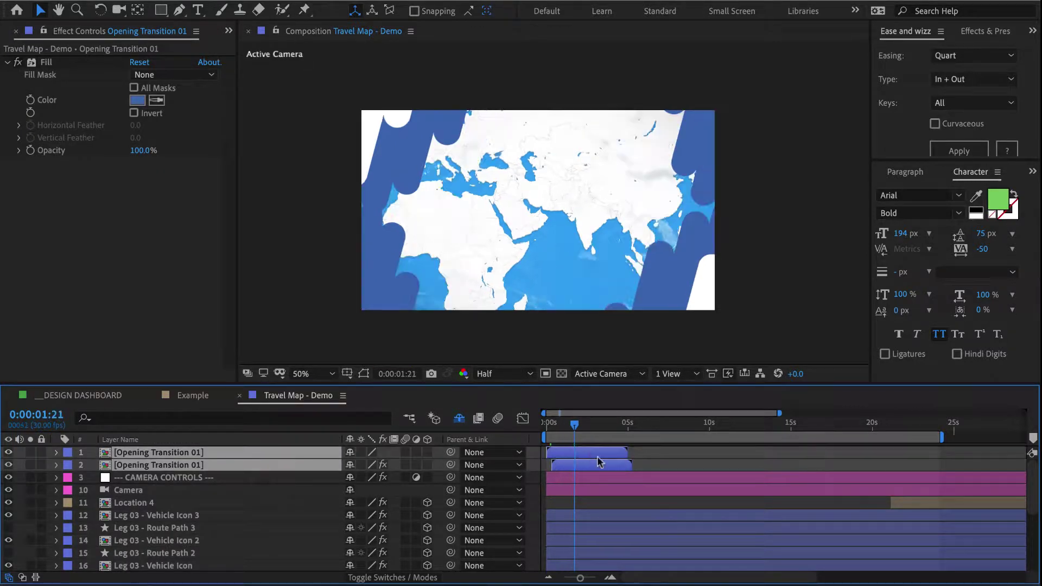
Time-stretch both transition layers to 80% so they run 4 seconds
right_click(599, 461)
mouse_move(733, 283)
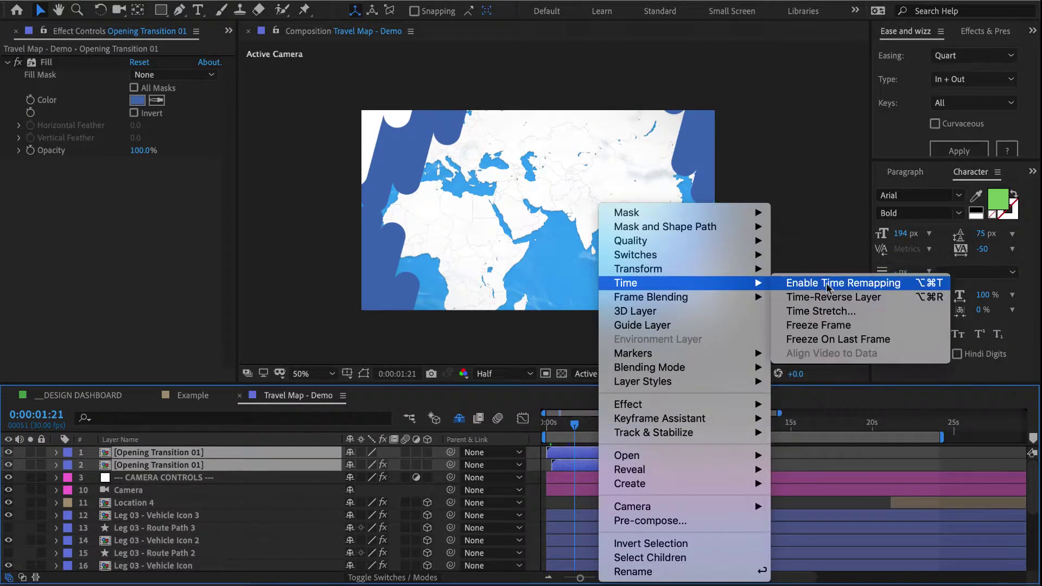
click(820, 311)
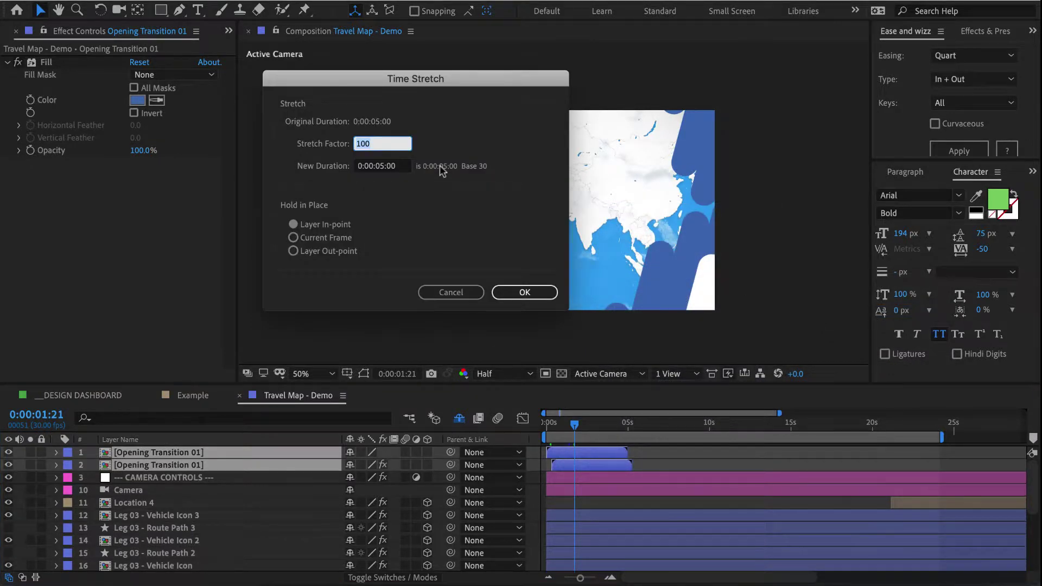
text(80)
key(Return)
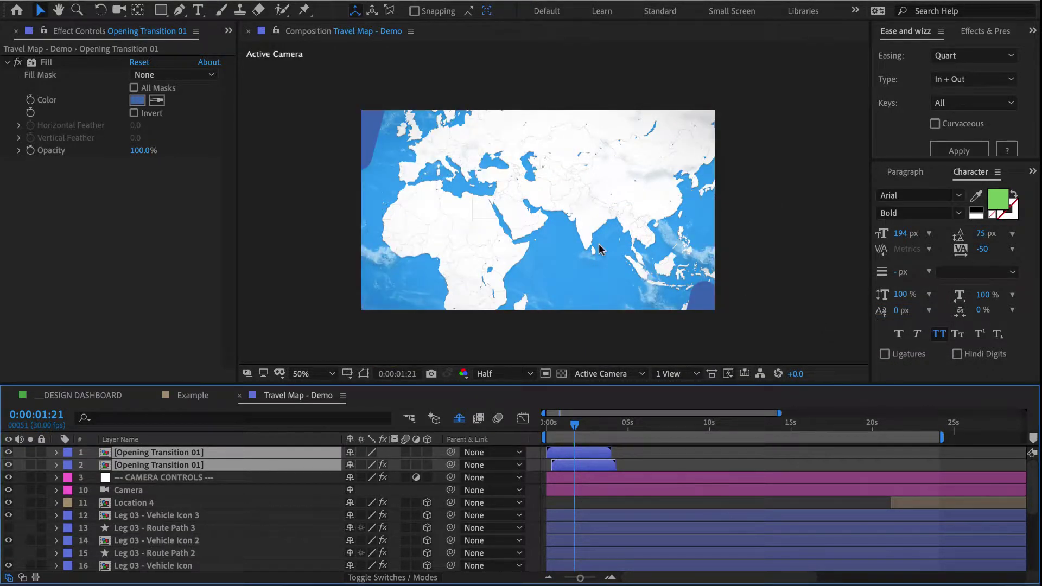
Preview the faster blue and white wipe, then switch to the DESIGN DASHBOARD
key(space)
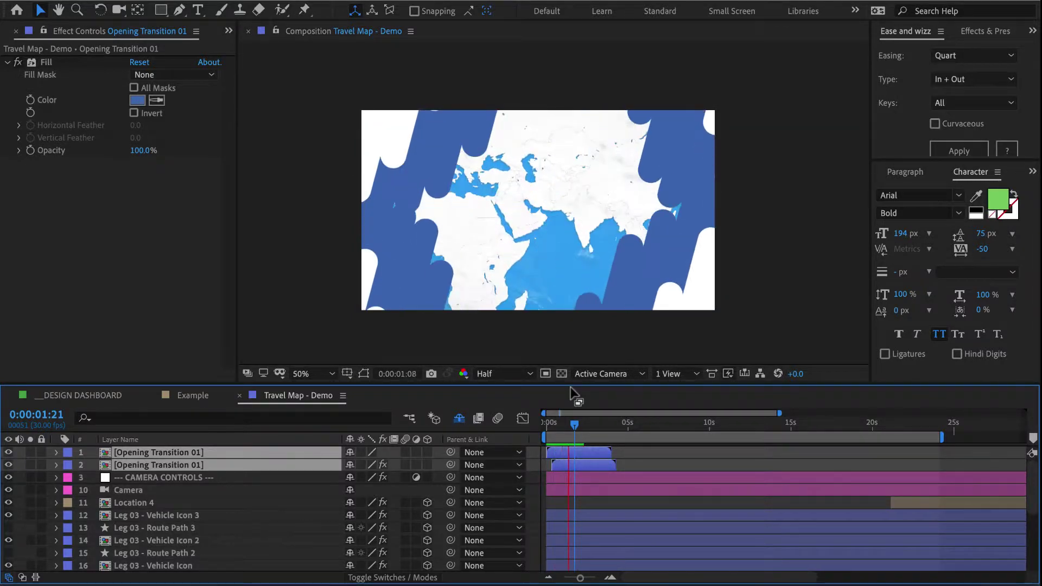
key(space)
key(space)
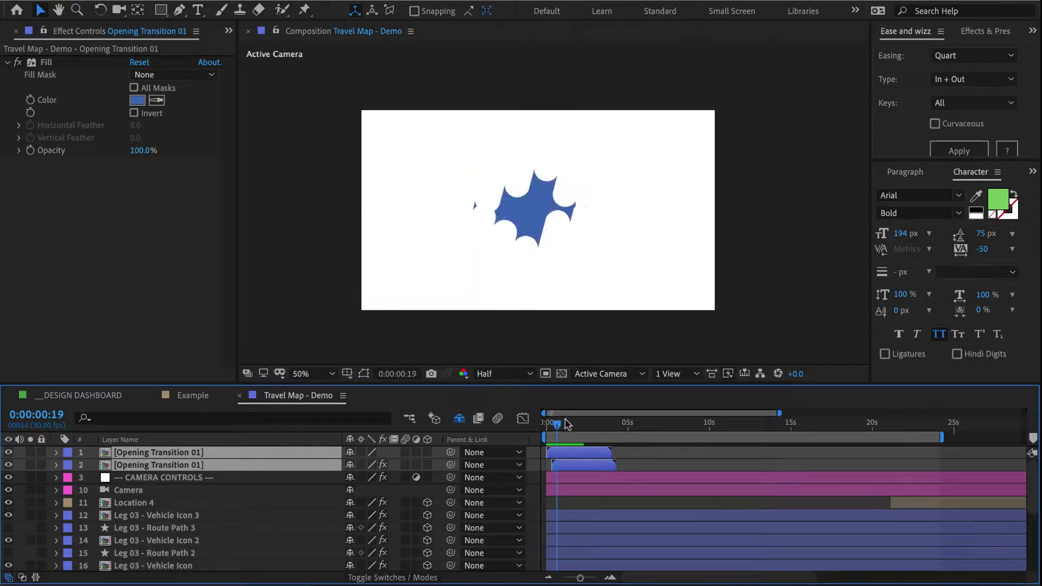
click(574, 424)
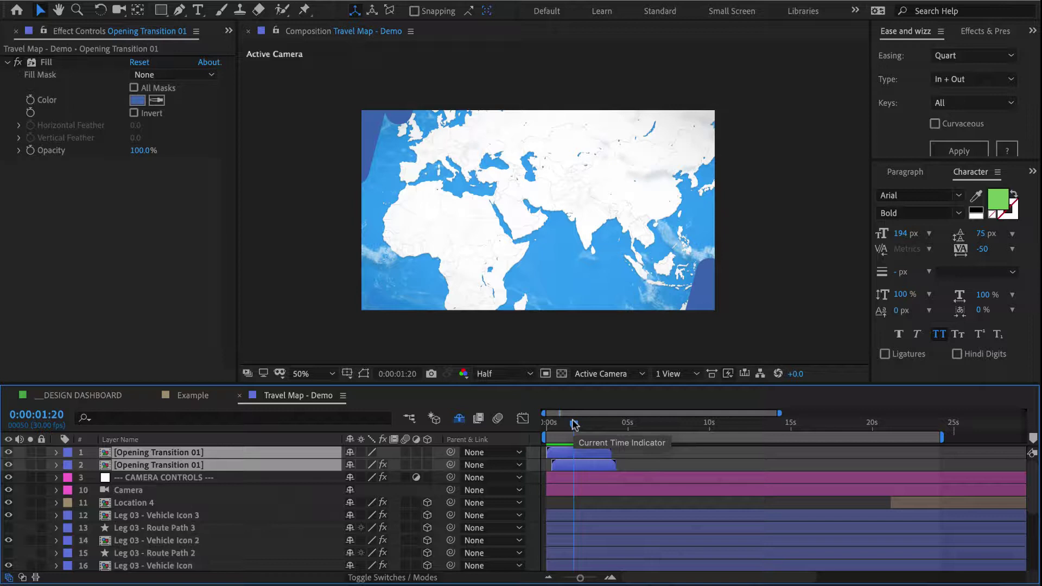
click(83, 396)
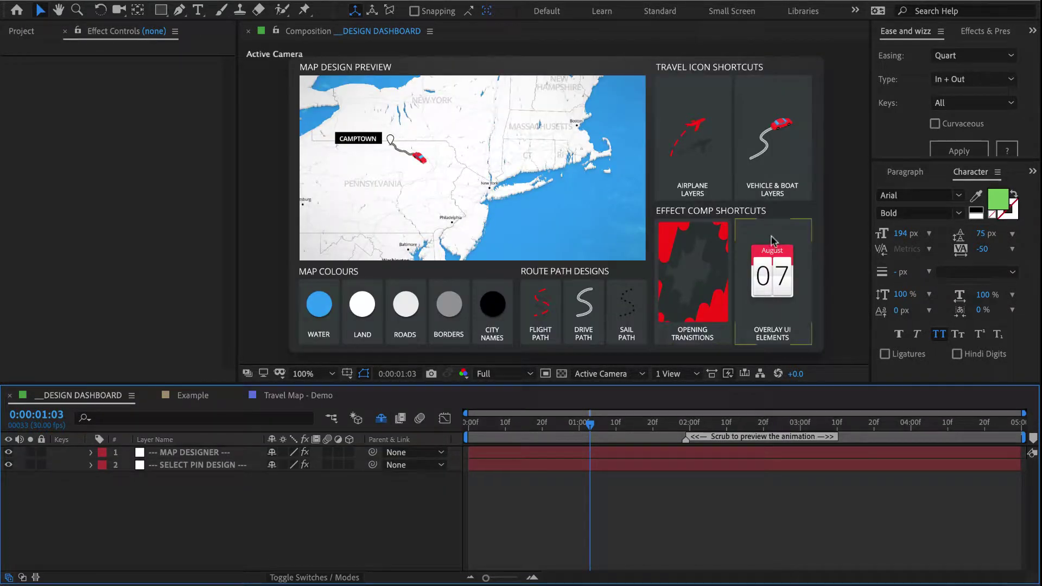
Open the Overlay UI Elements composition and widen the Source Name column to read layer names
click(772, 247)
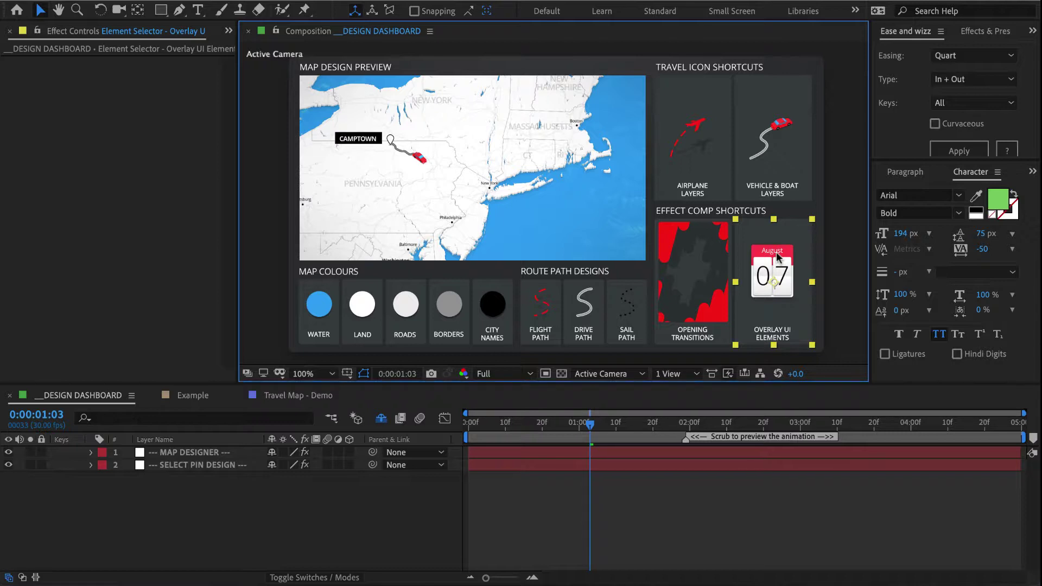
double_click(778, 258)
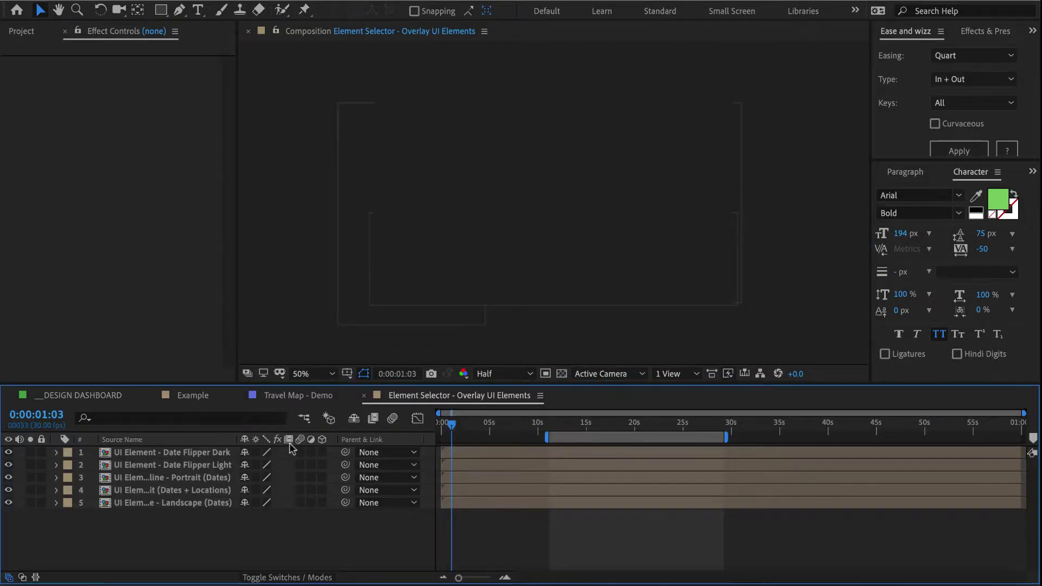
drag(235, 440, 328, 439)
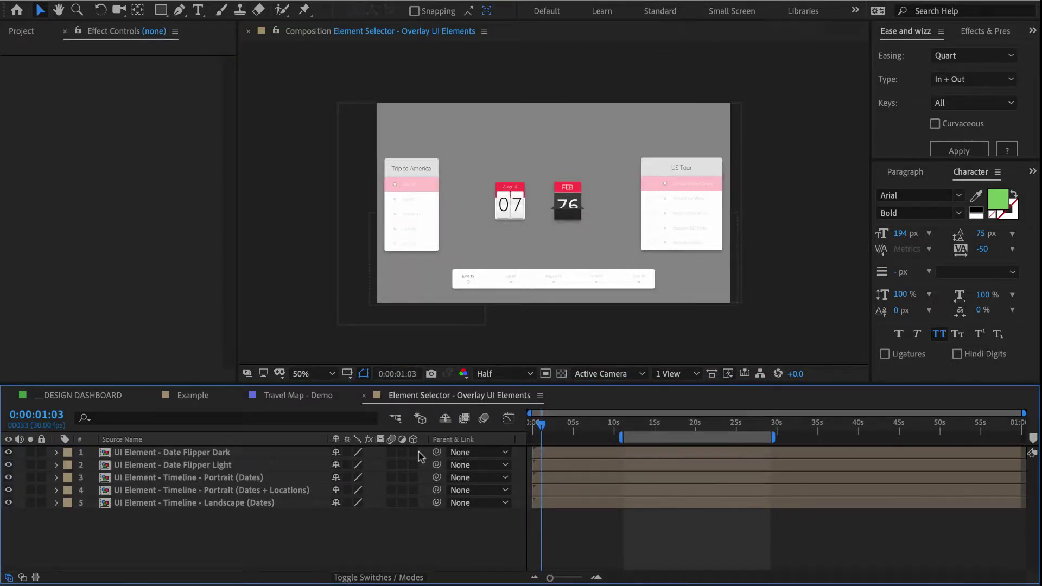
Identify layer 4 as the portrait timeline element by hiding and showing it
click(594, 423)
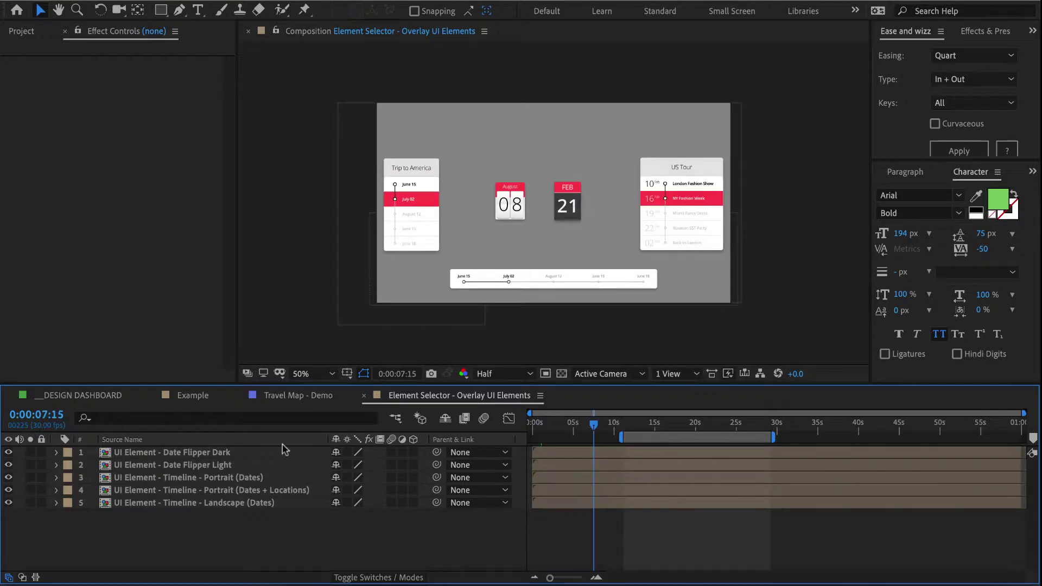
click(228, 490)
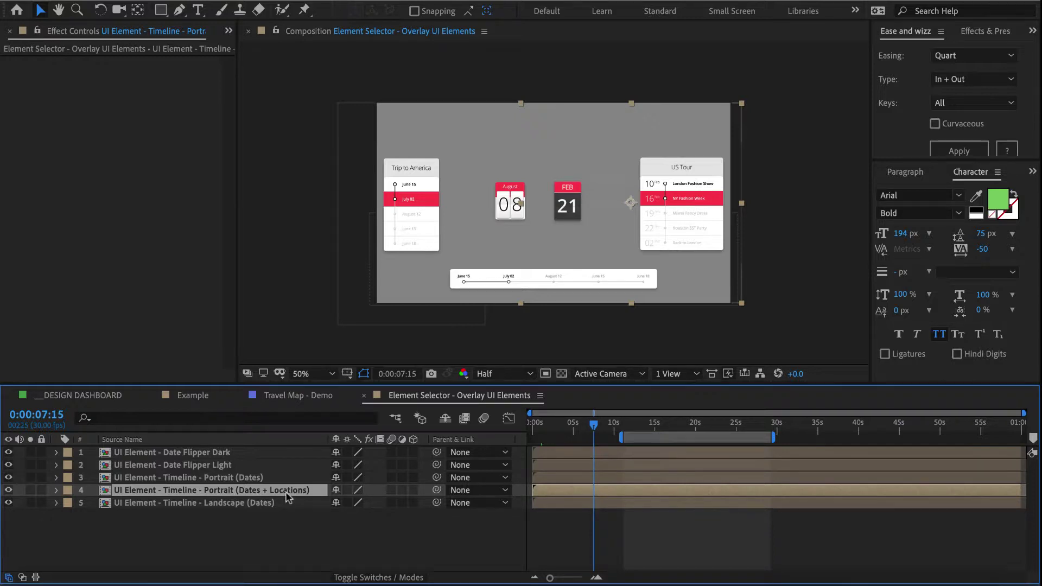
click(8, 490)
click(8, 490)
Paste the US Tour timeline element above CAMERA CONTROLS in Travel Map - Demo
click(318, 396)
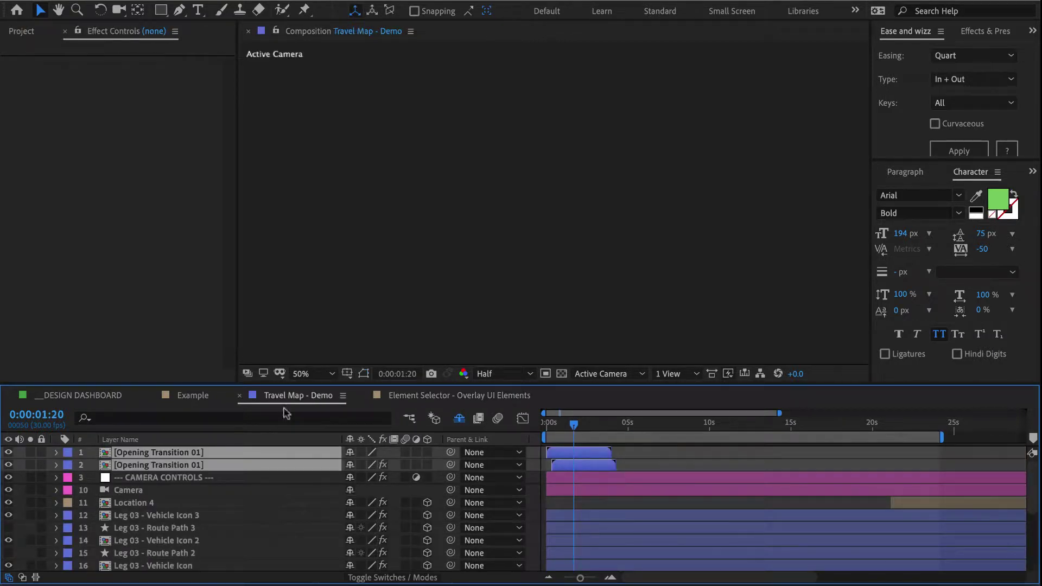
click(186, 480)
key(ctrl+v)
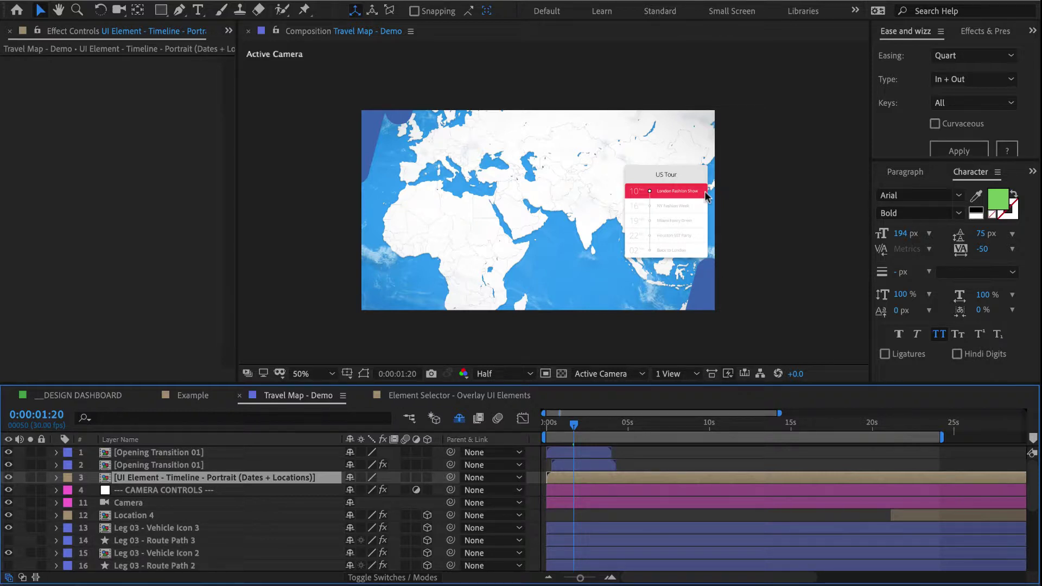
Shift the US Tour overlay layer to start after the opening transition, around 4 seconds
click(568, 426)
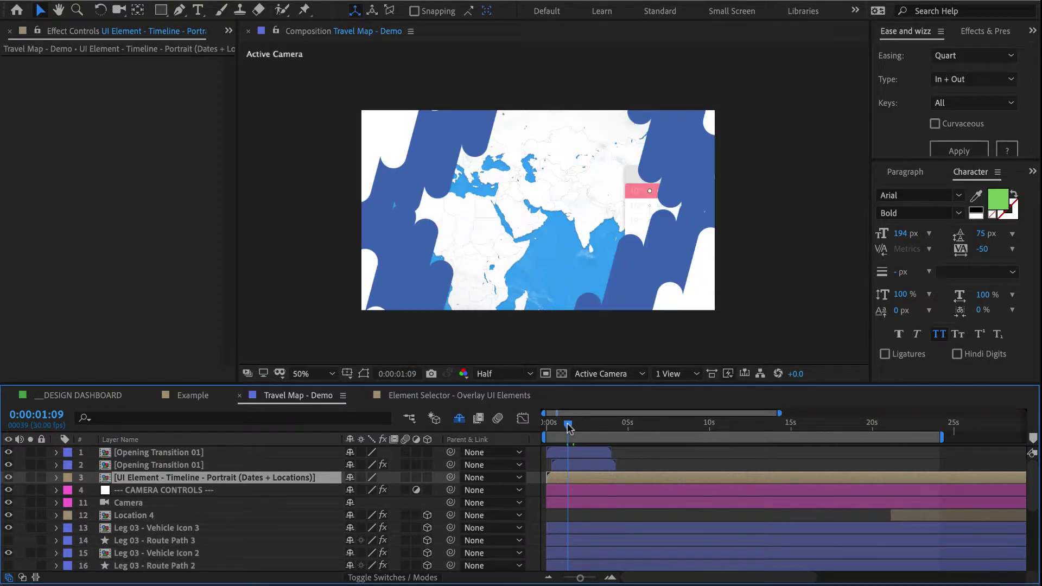
click(570, 427)
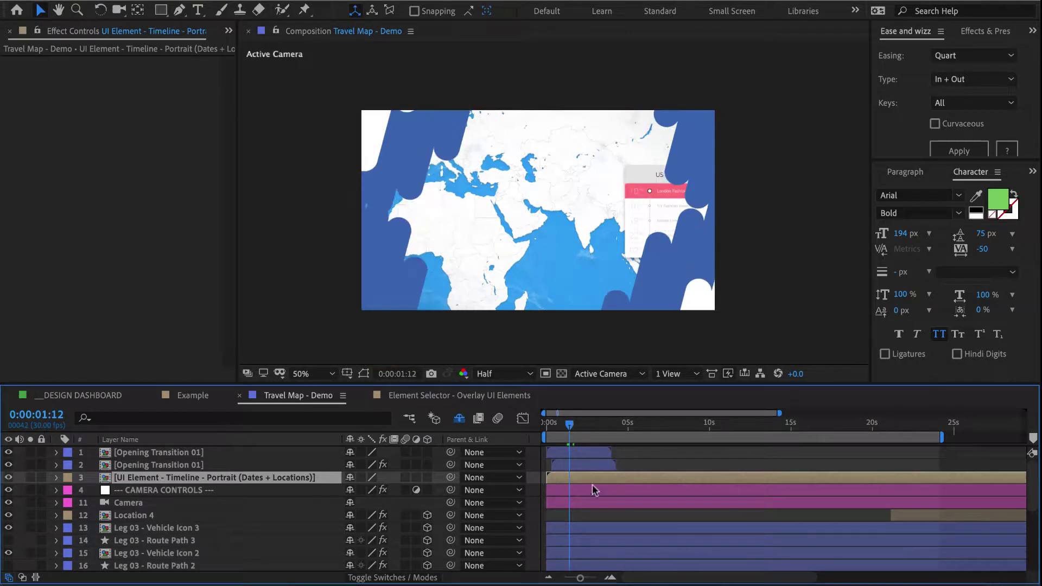
drag(593, 479, 600, 482)
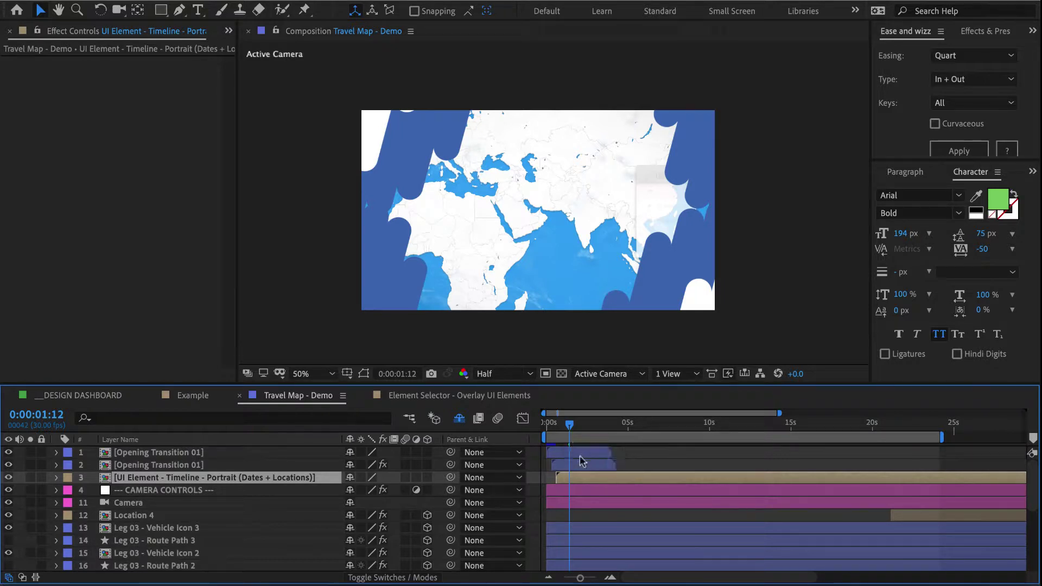
click(617, 426)
click(618, 426)
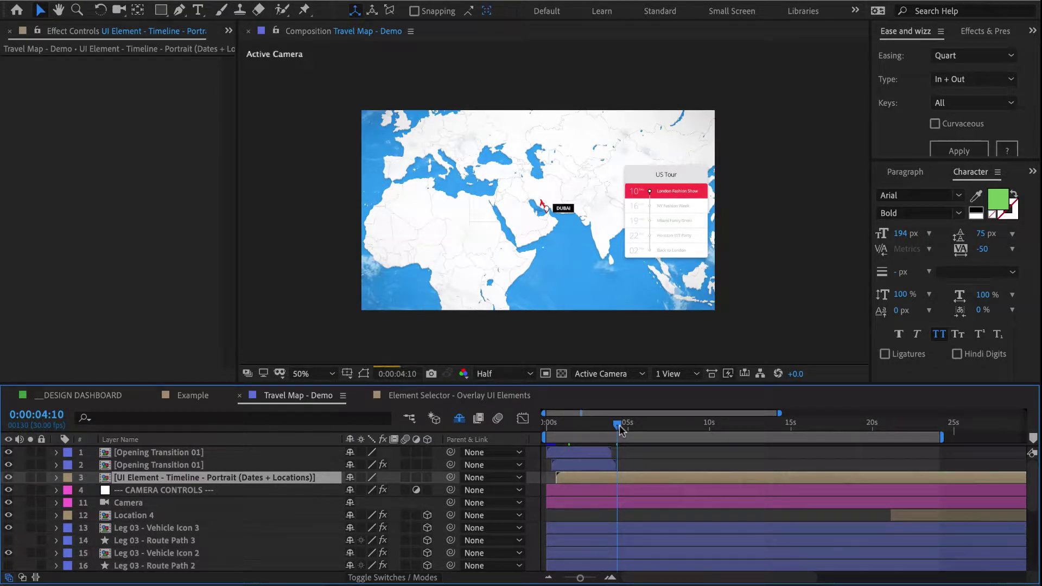
Place the US Tour panel on the map's right side at 85% scale
click(679, 240)
key(ctrl+shift+h)
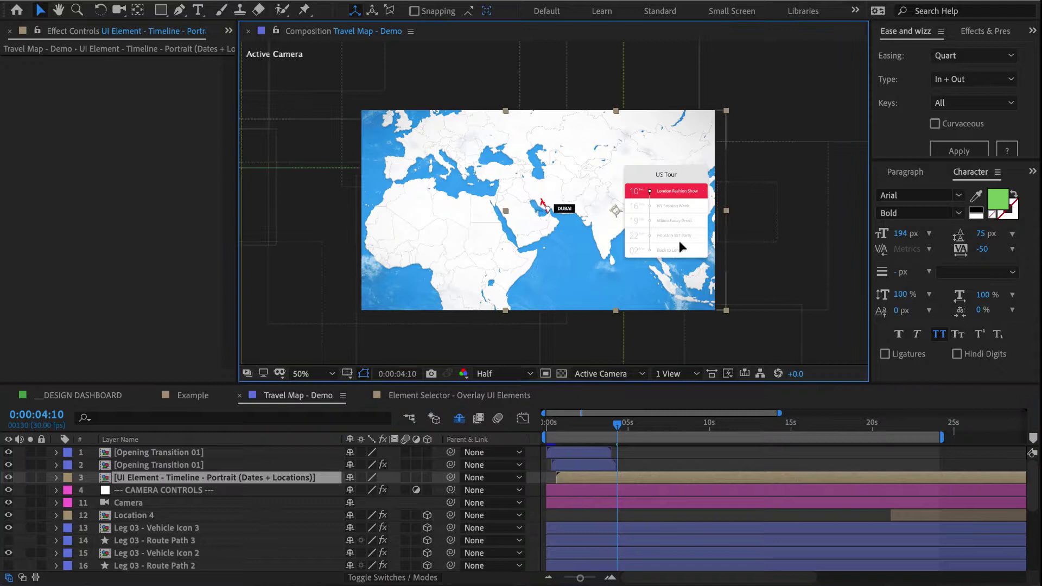
drag(448, 235, 437, 239)
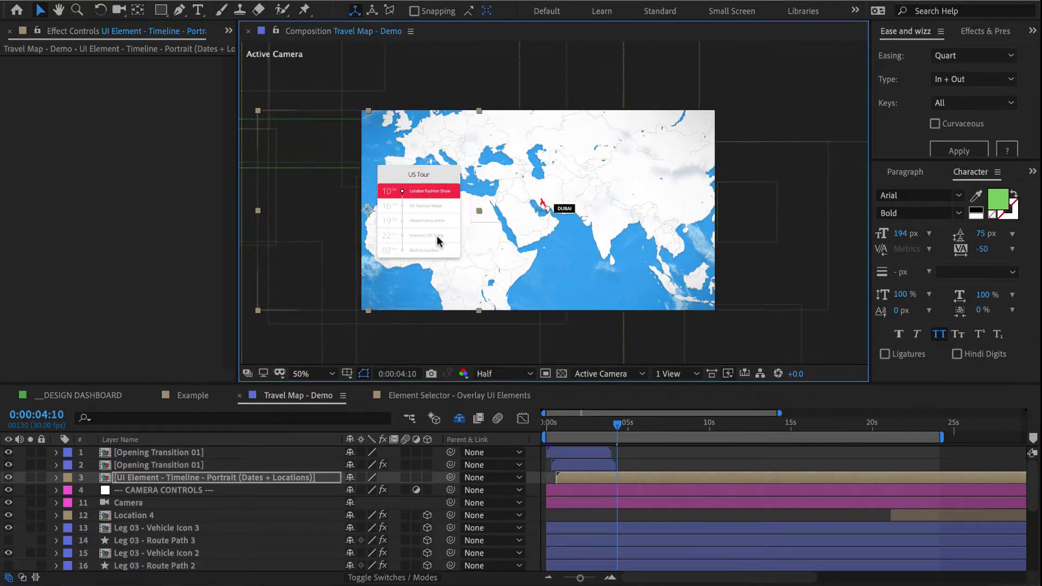
drag(439, 241, 751, 222)
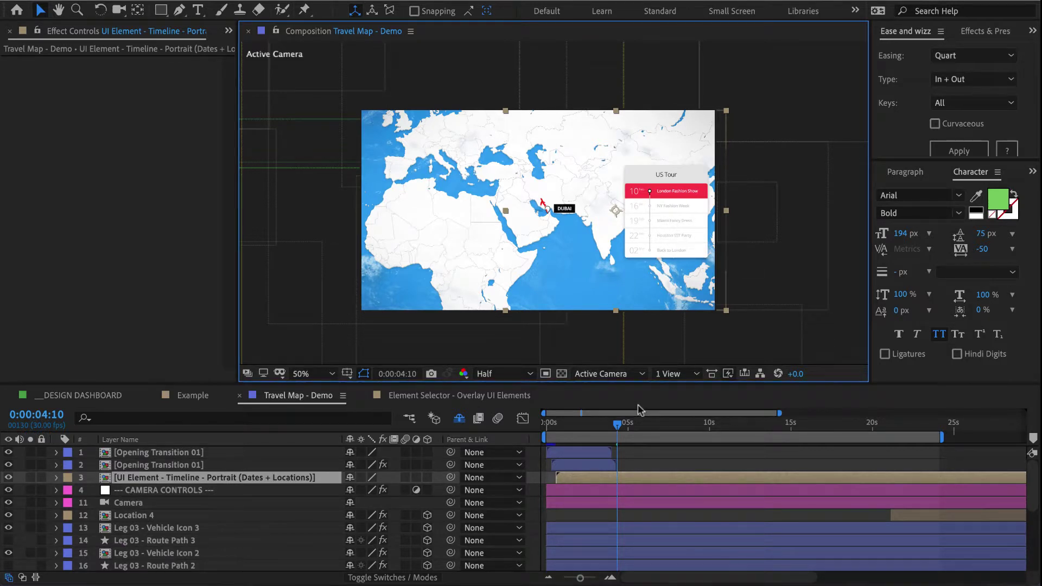
key(s)
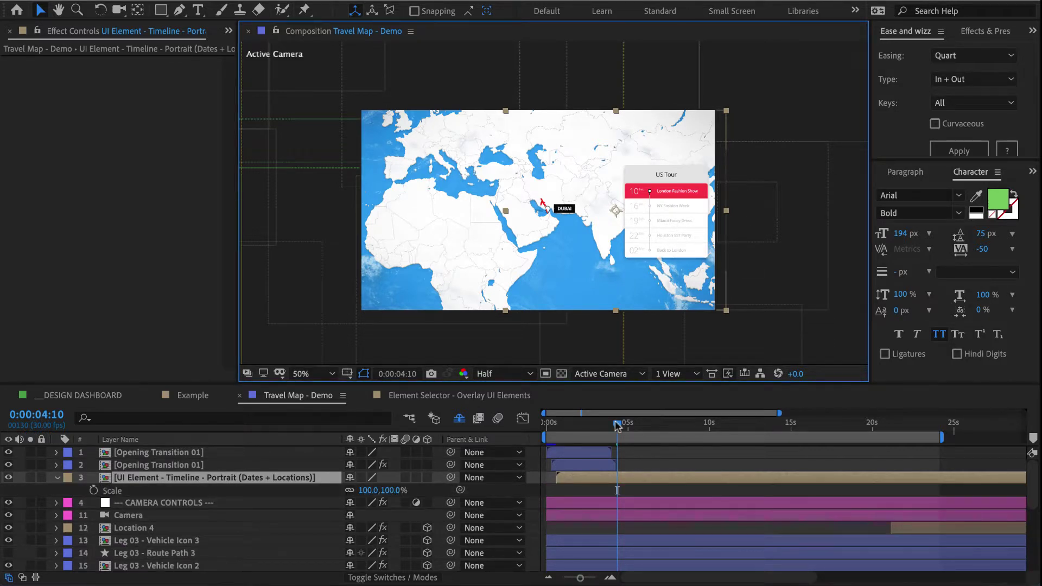
click(390, 491)
text(85)
key(Return)
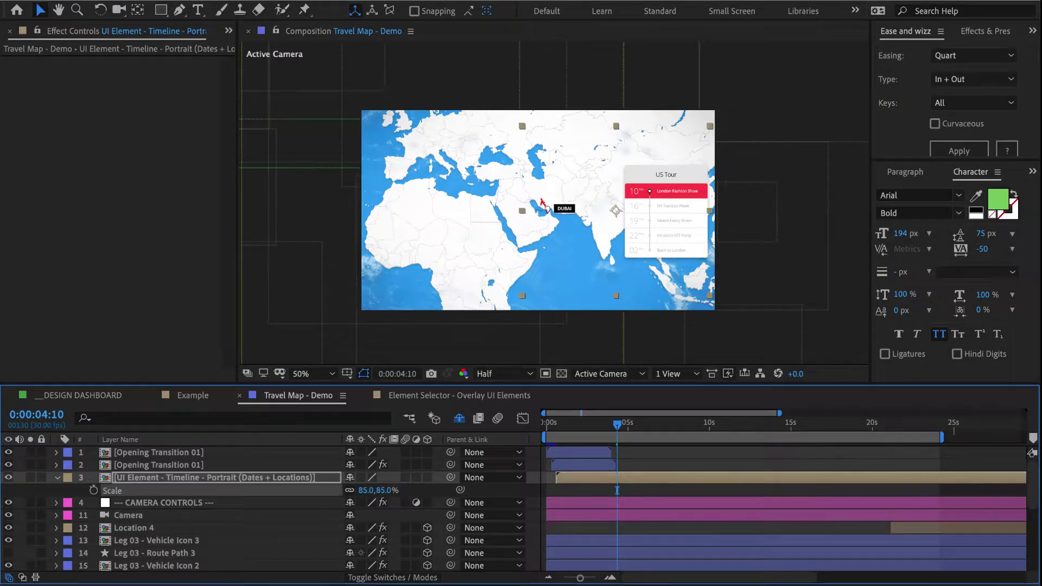
key(shift+Right)
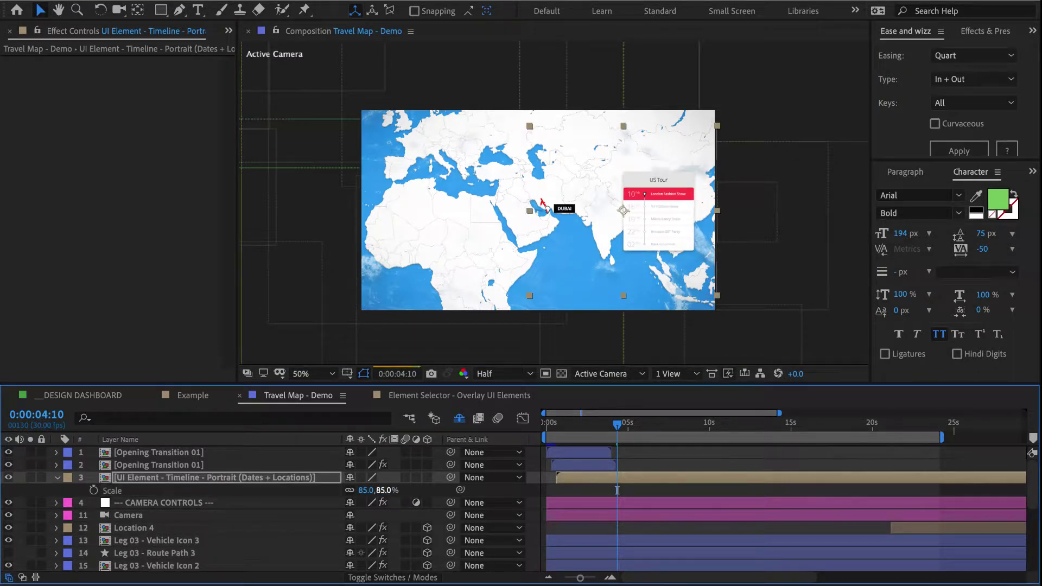
Open the portrait timeline element's own composition and show the ELEMENT DESIGNER settings
double_click(587, 483)
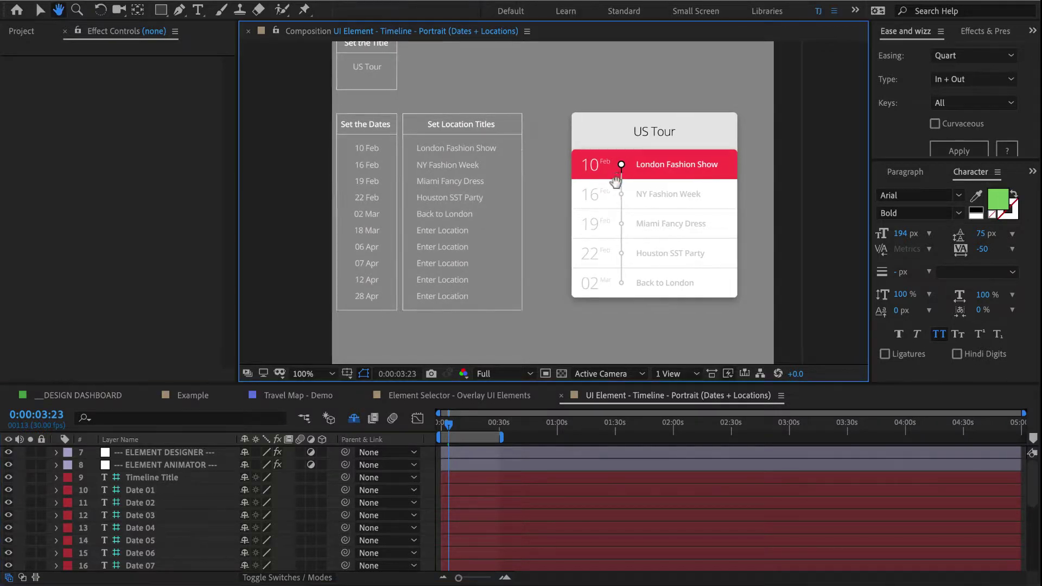
scroll(618, 179, up, 1)
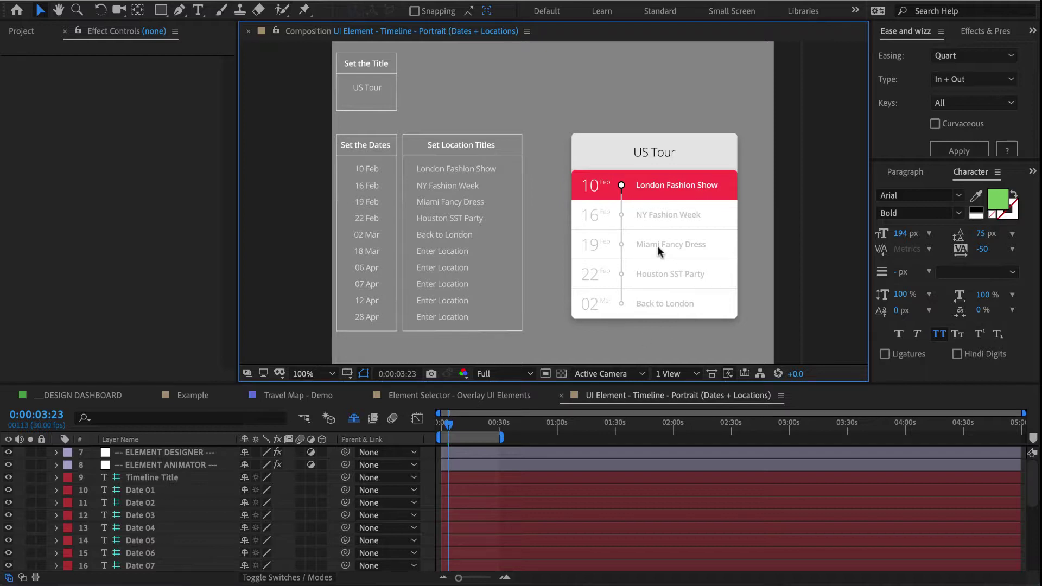
click(184, 453)
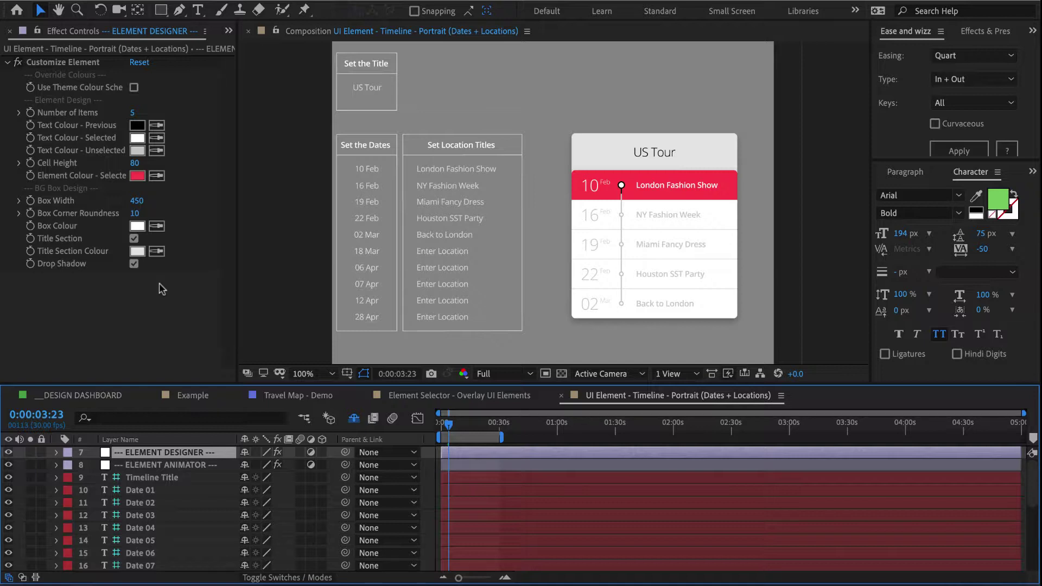
click(134, 89)
click(133, 88)
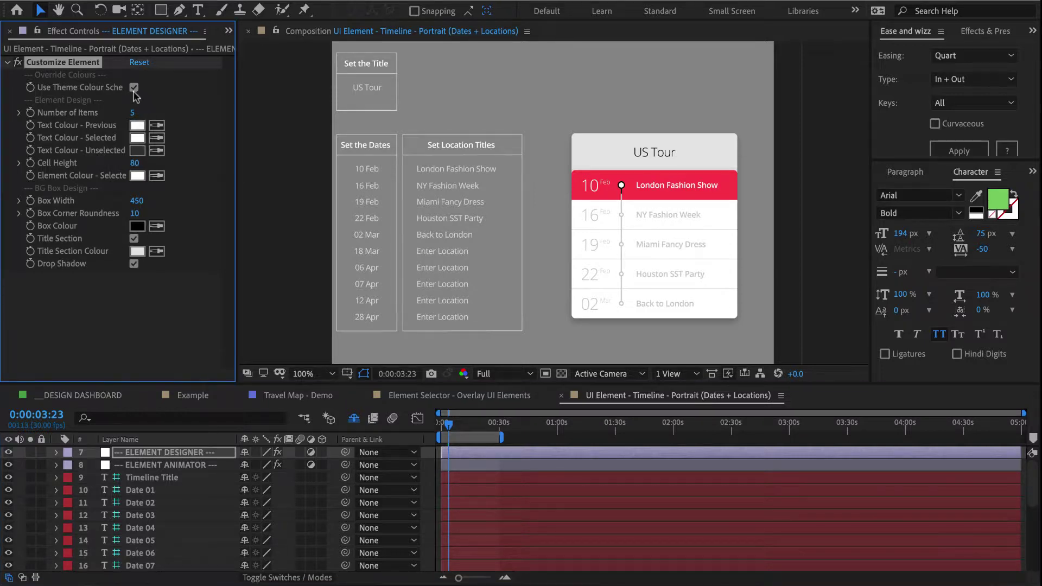
Set Element Colour - Selected to magenta E240F9
click(454, 426)
scroll(455, 430, up, 5)
scroll(457, 432, down, 1)
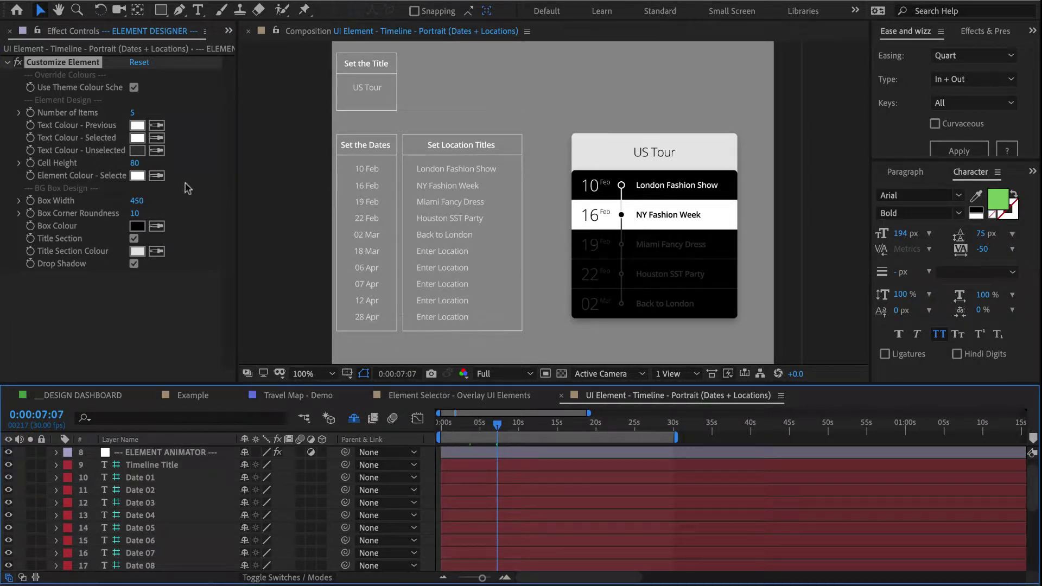
click(134, 87)
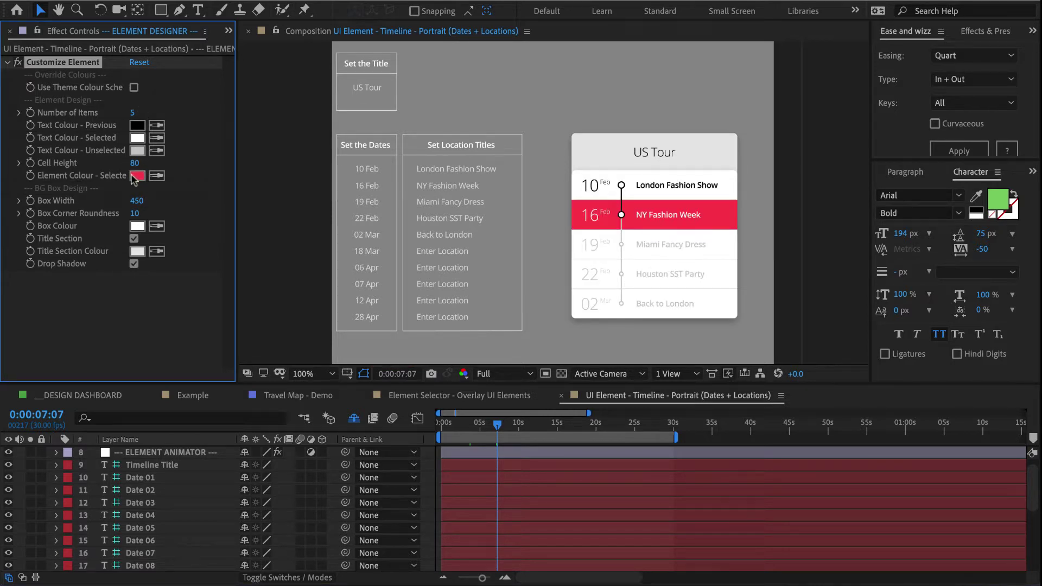
click(138, 176)
click(898, 373)
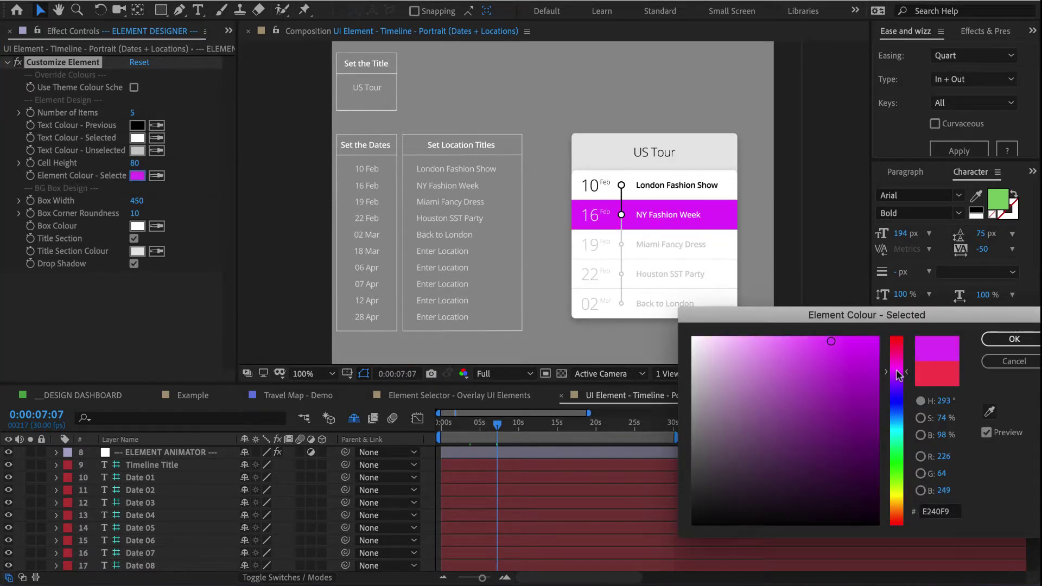
key(Return)
click(196, 297)
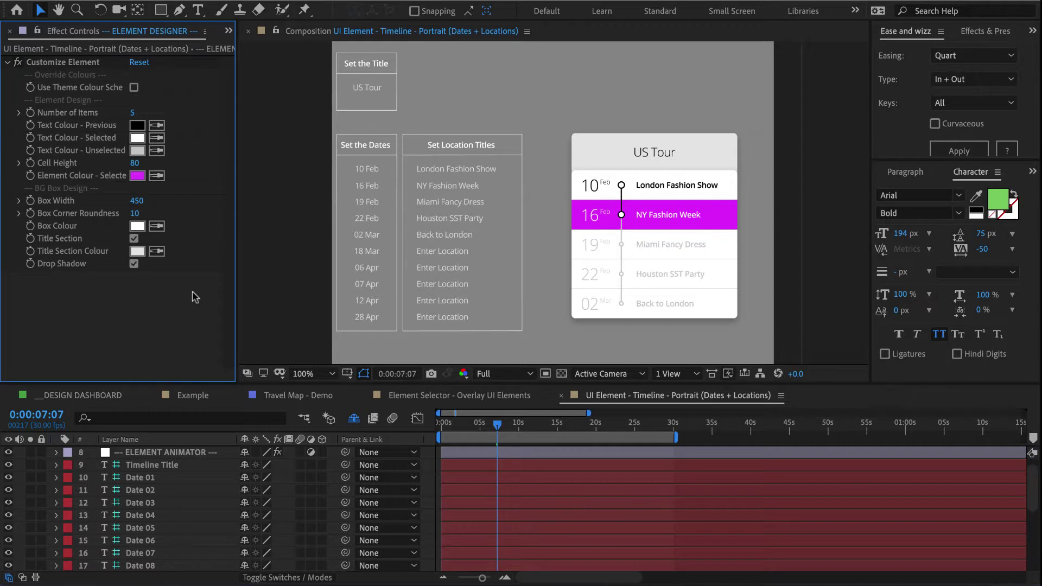
Change the tour Box Width from 450 to 430
click(137, 201)
text(430)
key(Return)
key(ctrl+z)
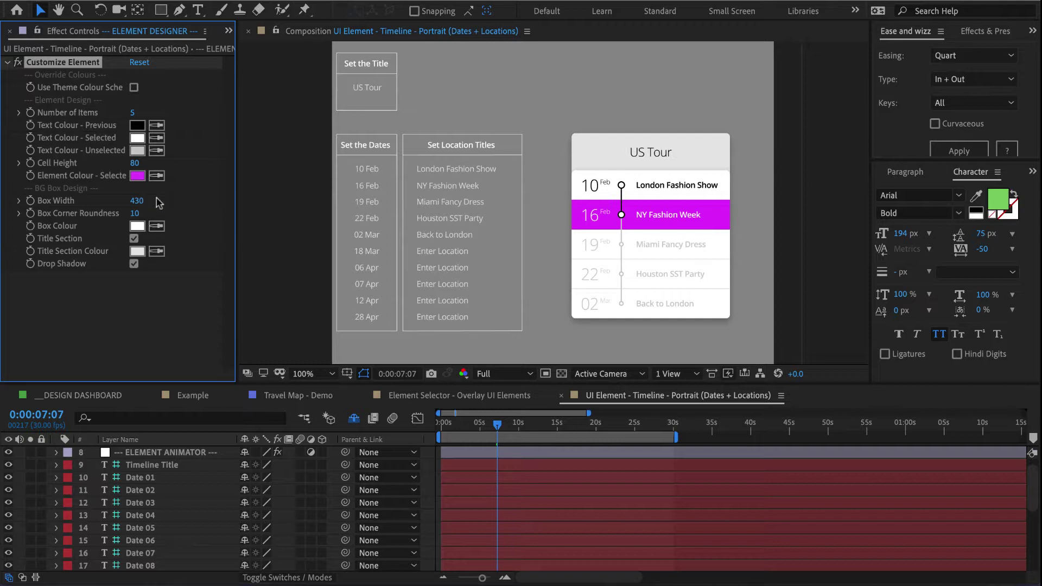
key(ctrl+shift+z)
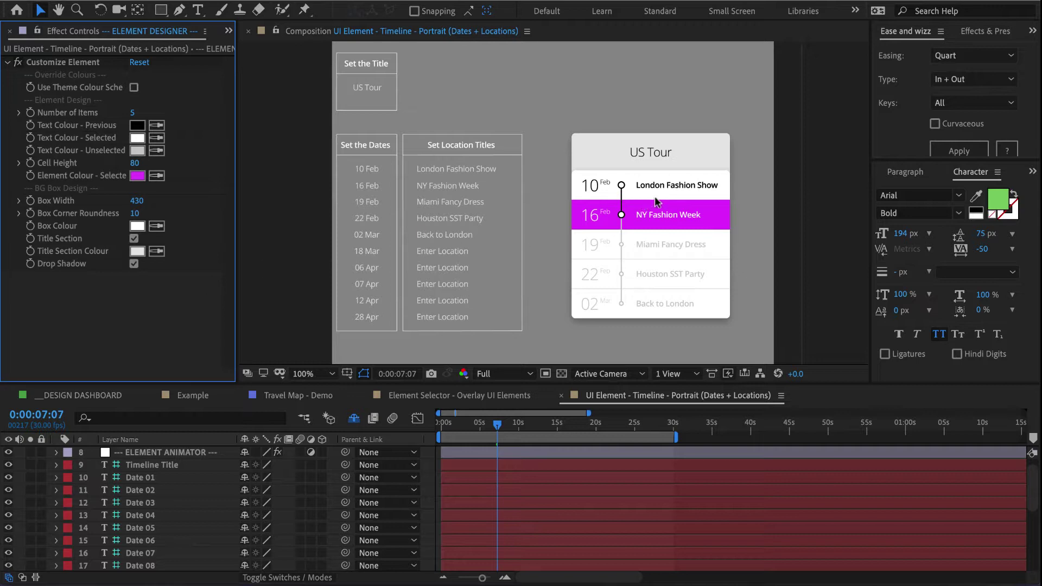
Rename the first two stops to 'Leaving Dubai' and 'Holla Madrid'
double_click(475, 172)
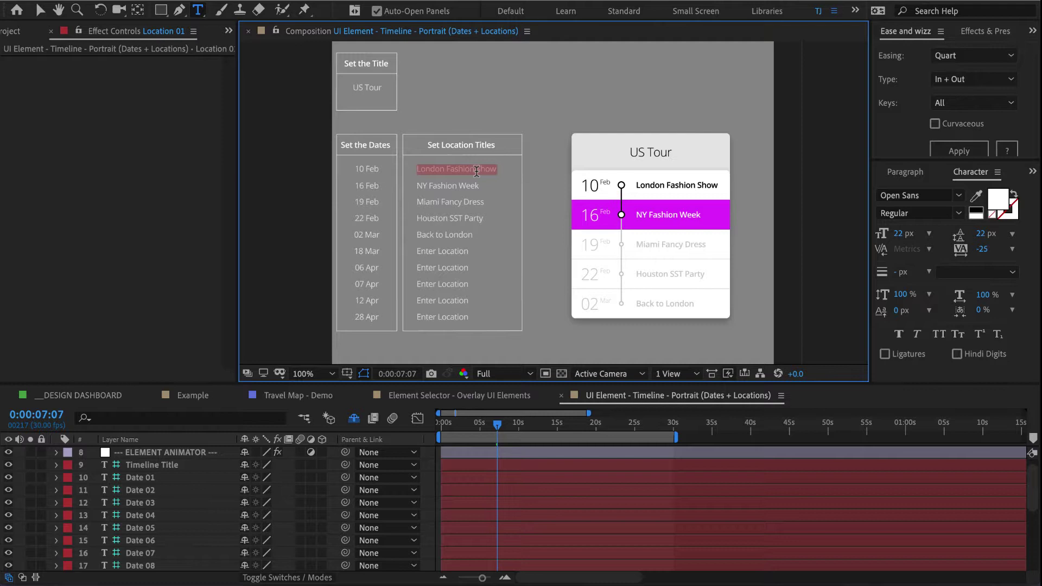
click(476, 171)
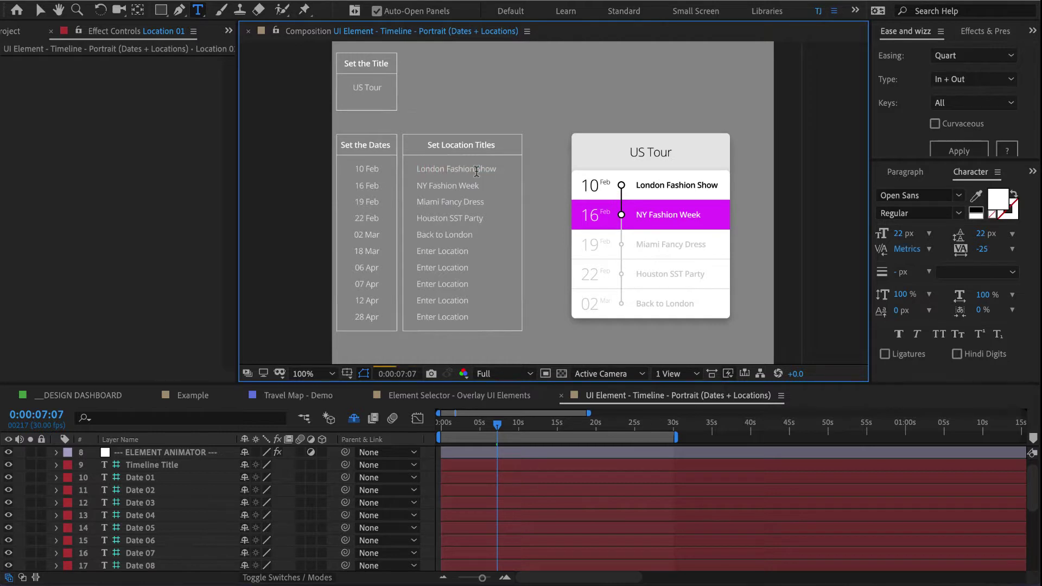
text(Leaving Dubai)
key(Escape)
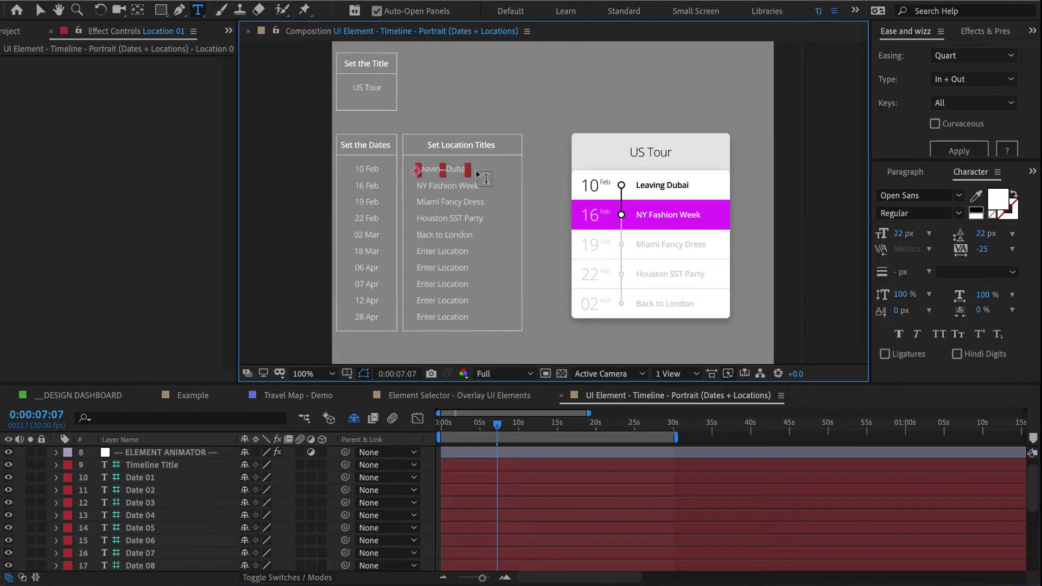
double_click(456, 186)
click(456, 185)
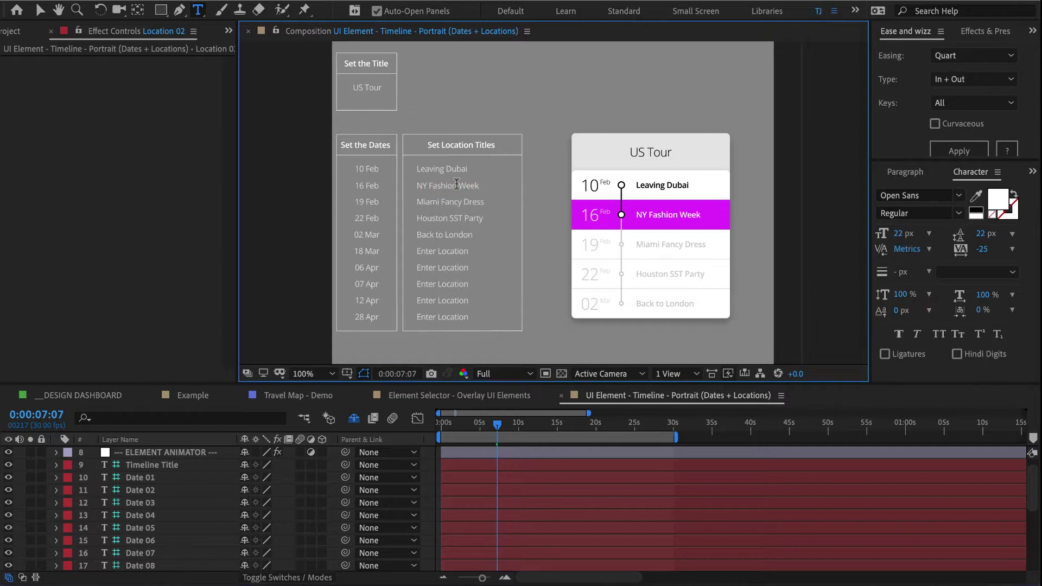
key(ctrl+a)
text(Holla Madrid)
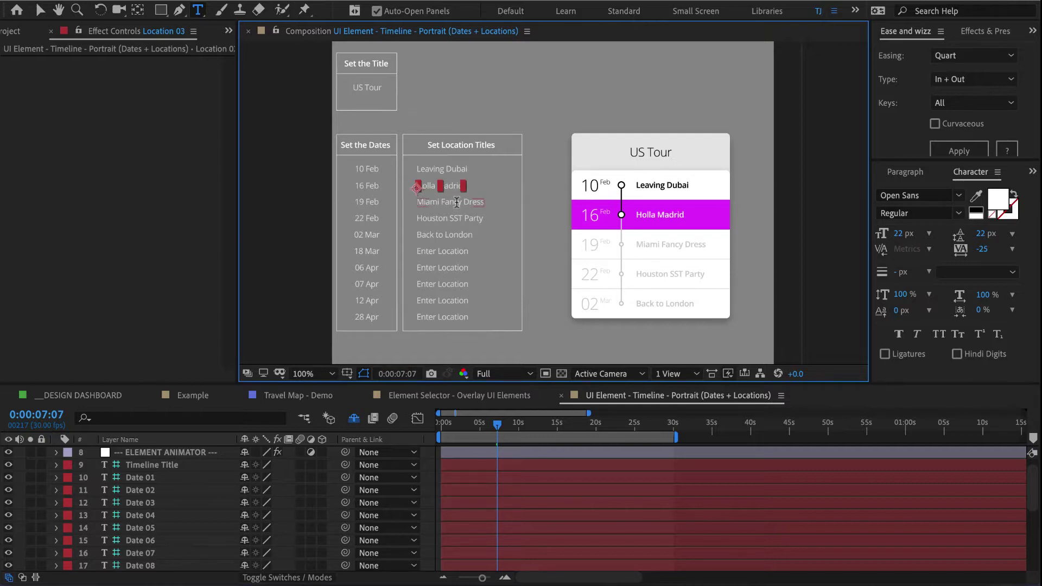
Rename the third and fourth stops to 'Pizza in Chicago' and 'The End'
click(456, 202)
key(ctrl+a)
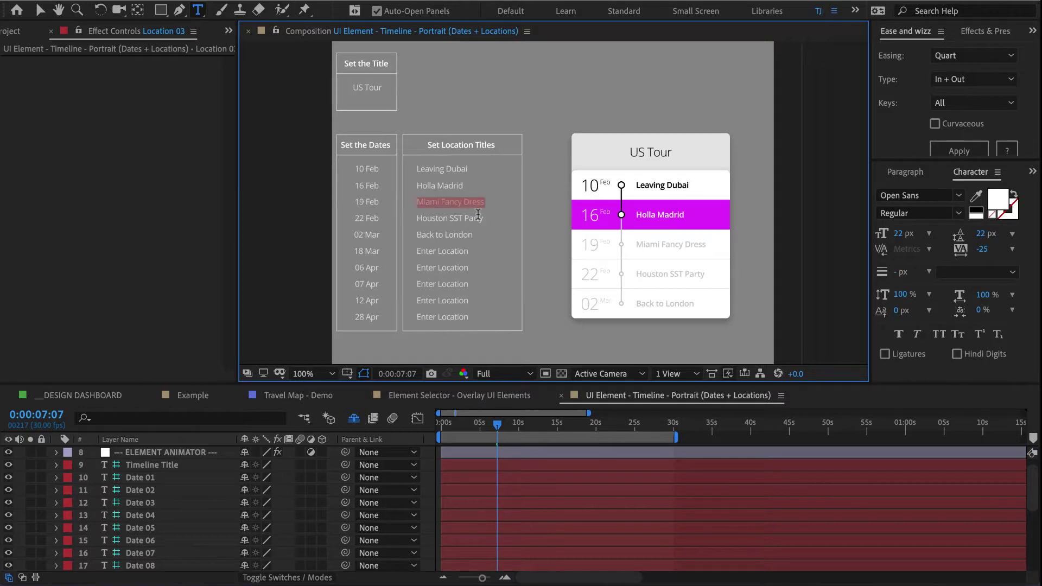
text(Pizza)
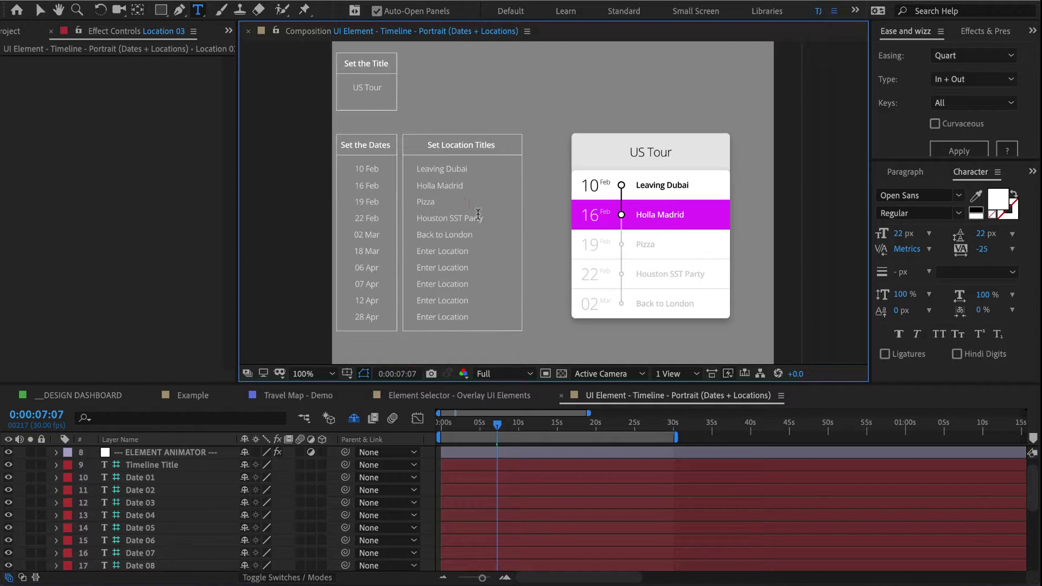
text(in Chicago)
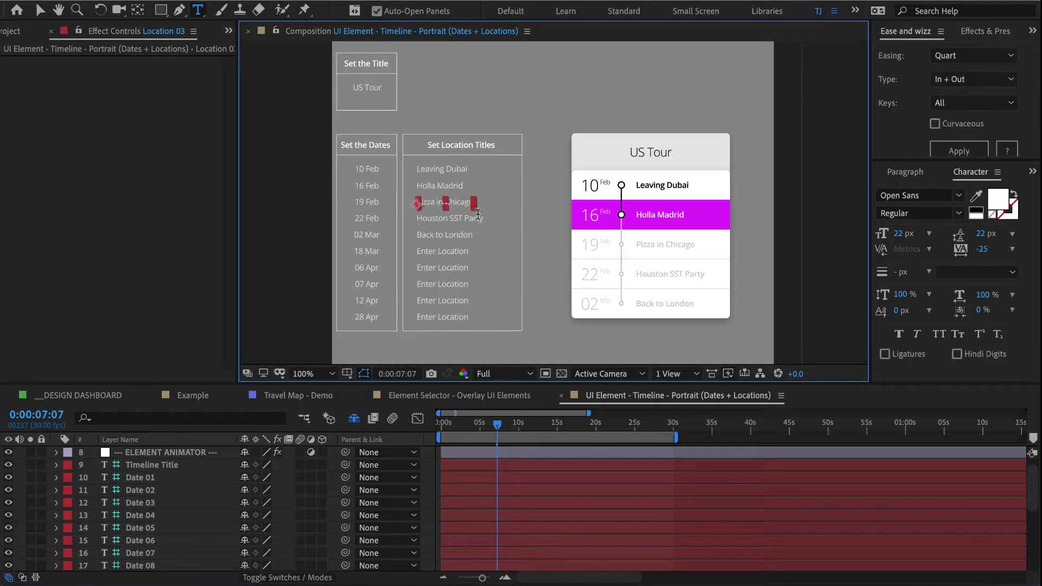
click(478, 218)
triple_click(480, 219)
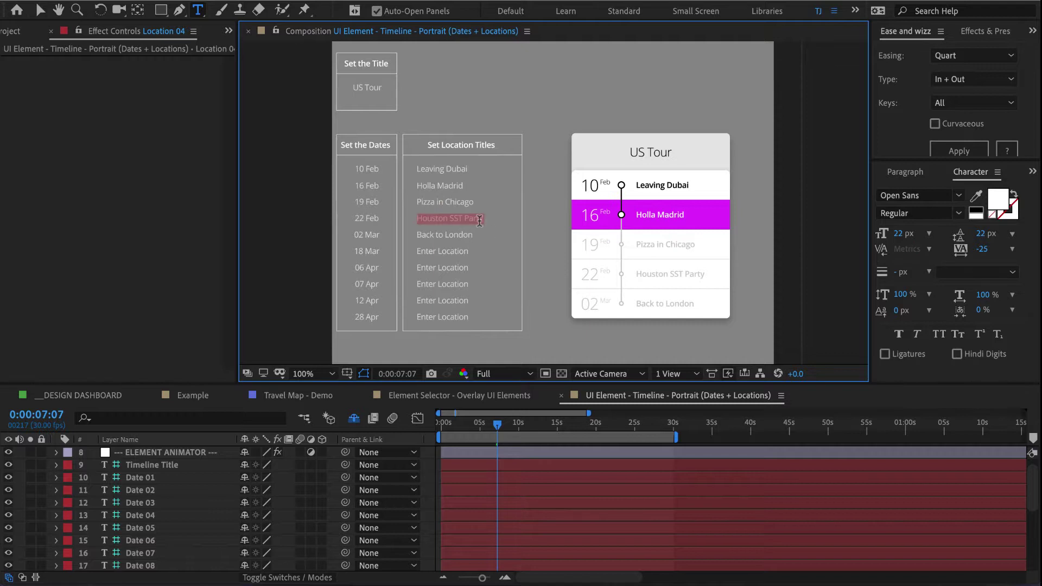
text(The)
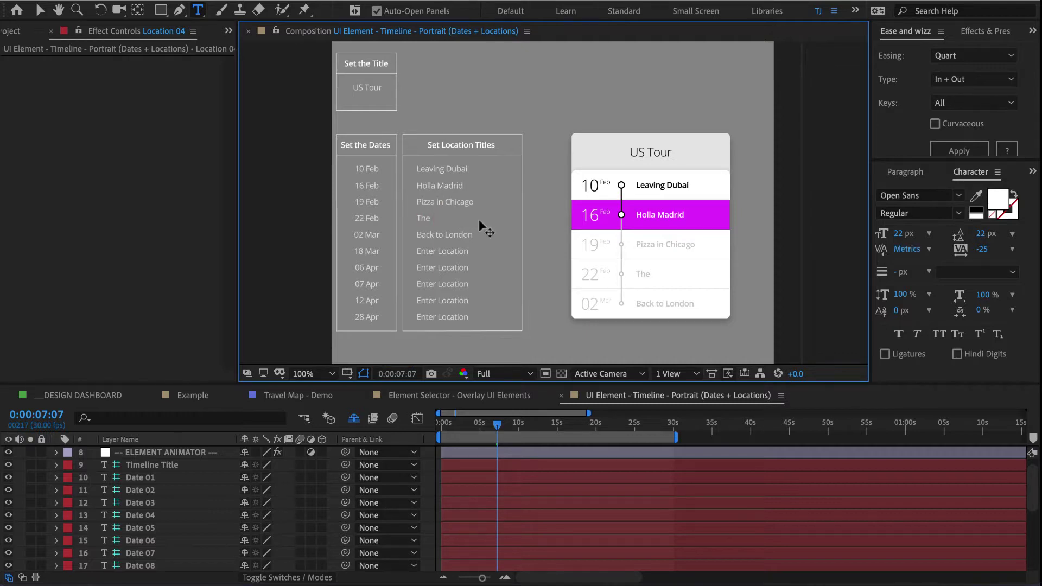
text( End)
key(Escape)
key(v)
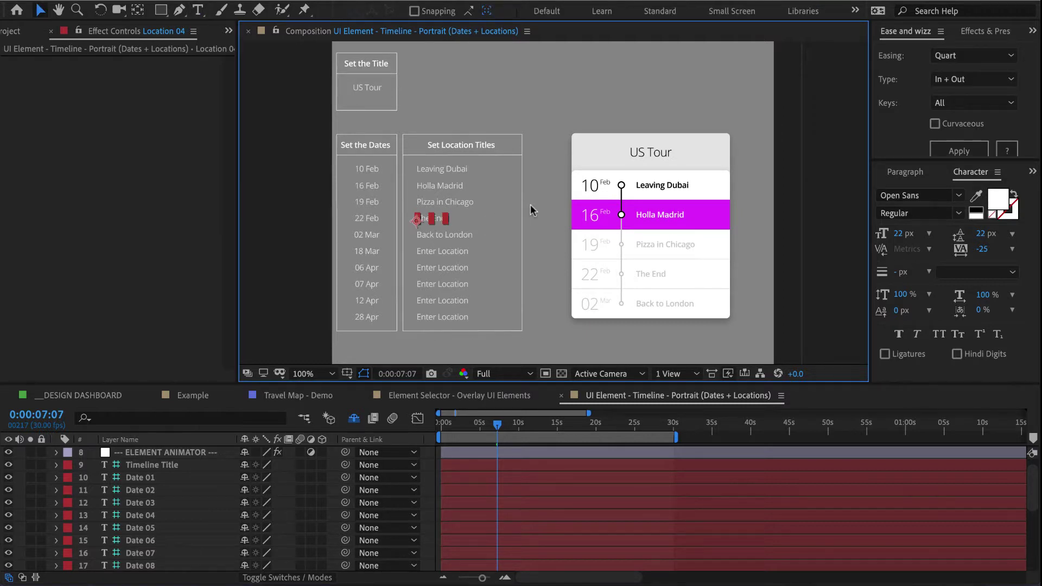
click(530, 204)
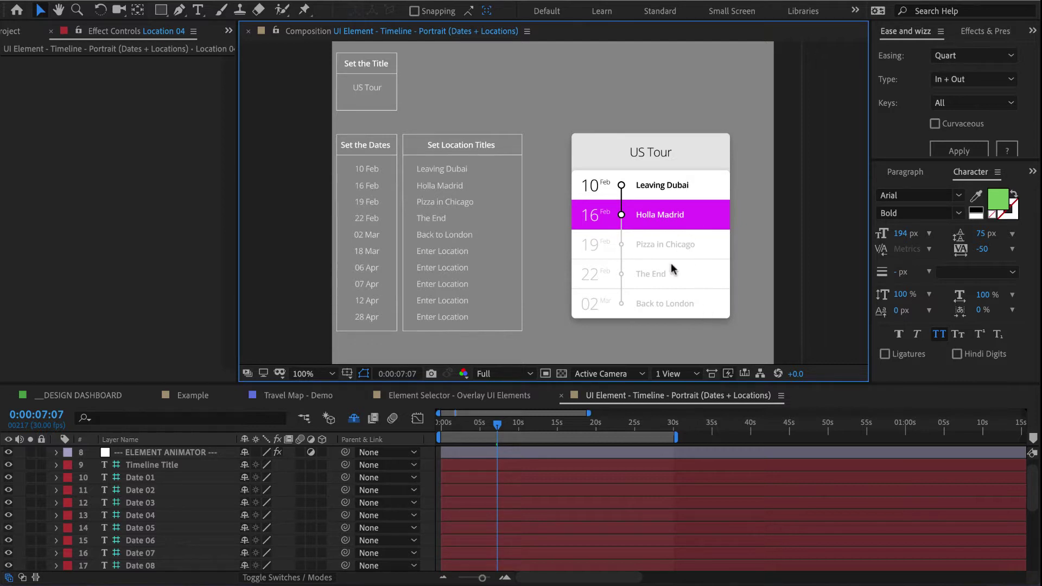
Set ELEMENT DESIGNER's Number of Items to 4
scroll(157, 453, up, 1)
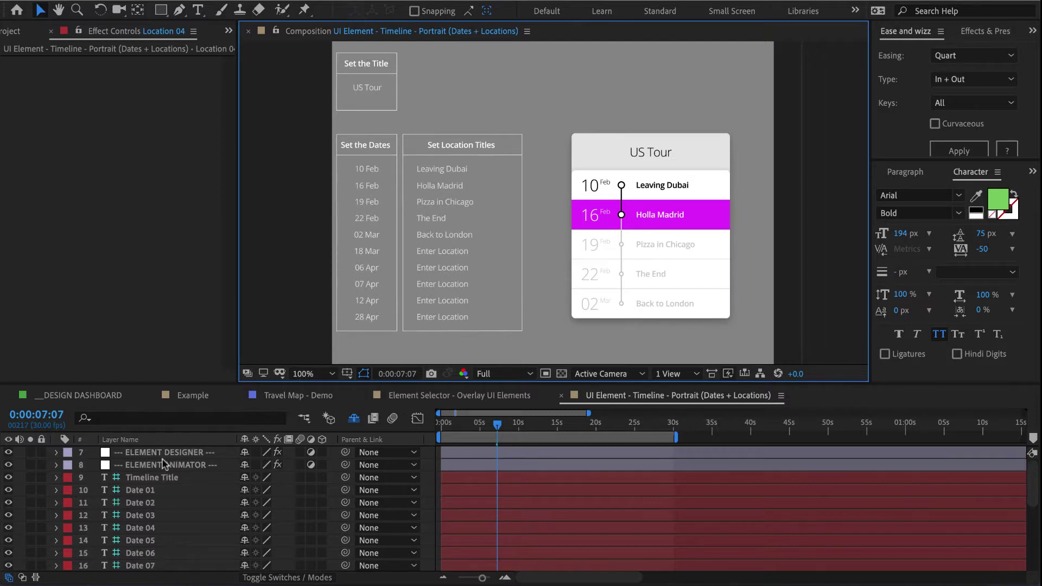
click(169, 453)
click(133, 113)
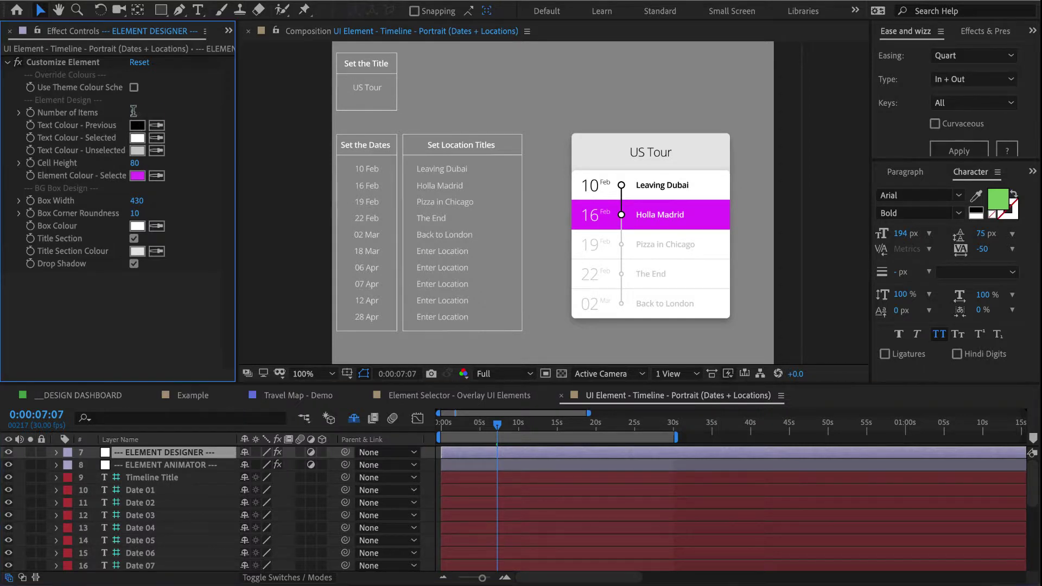
text(4)
key(Return)
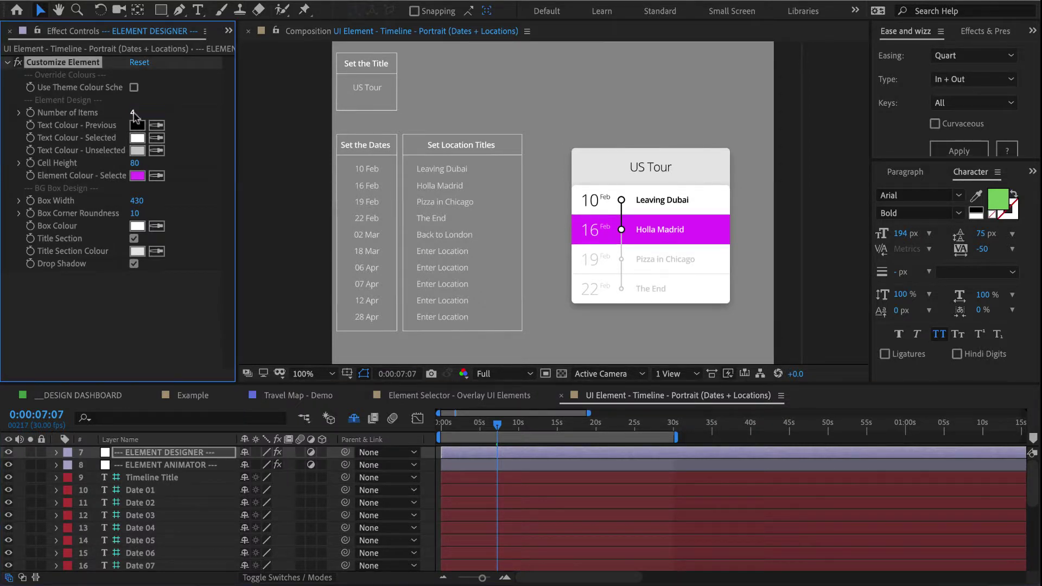
click(775, 221)
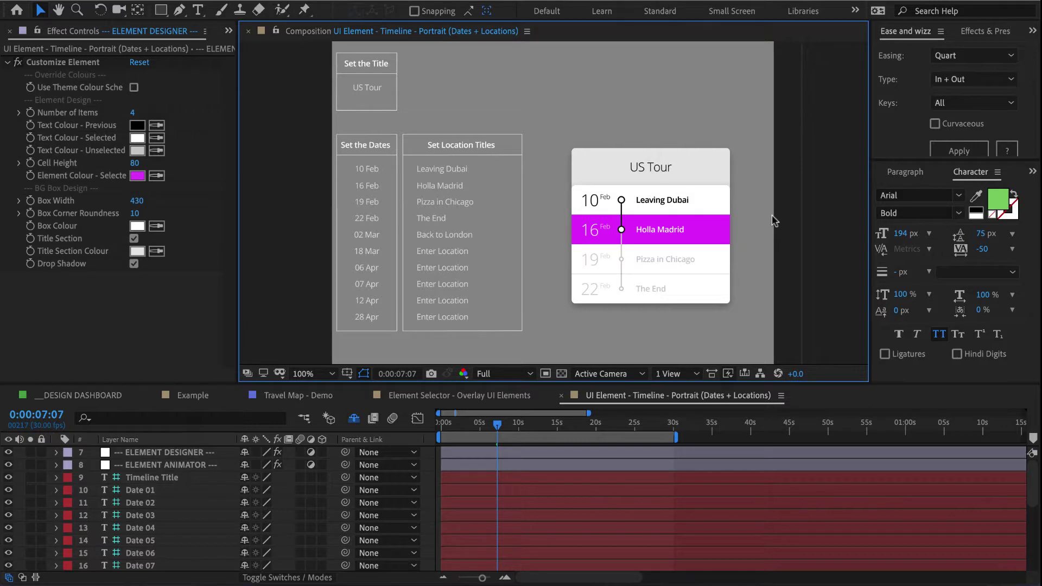
Reveal ELEMENT ANIMATOR's Item keyframes and step the highlight from stop to stop
click(173, 465)
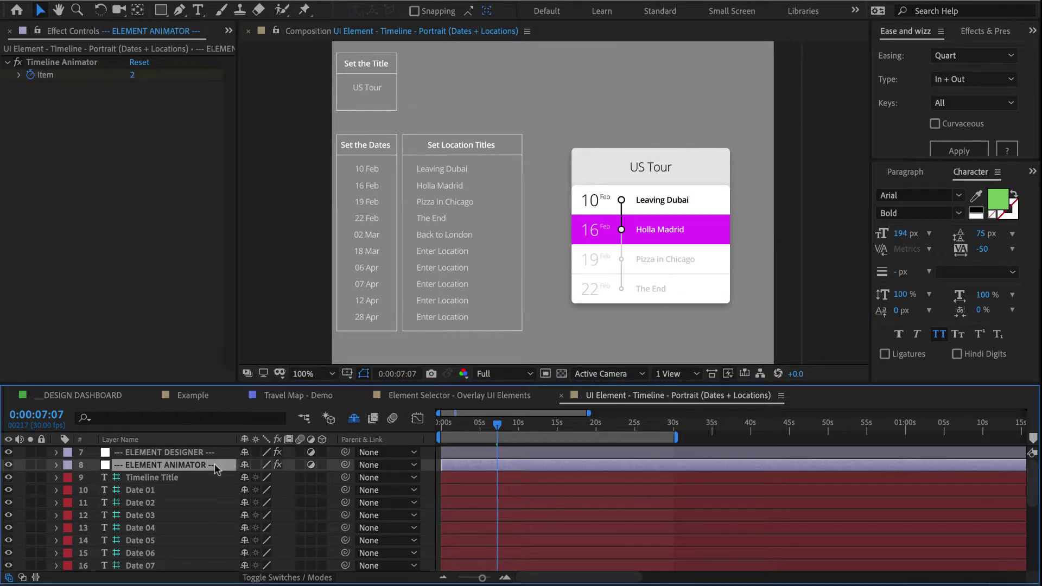
key(u)
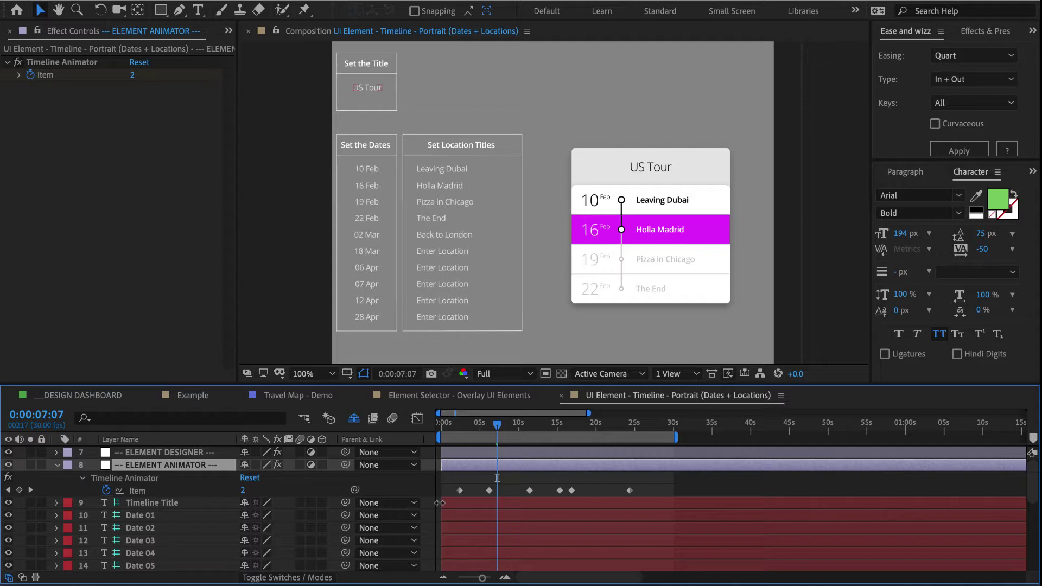
key(equal)
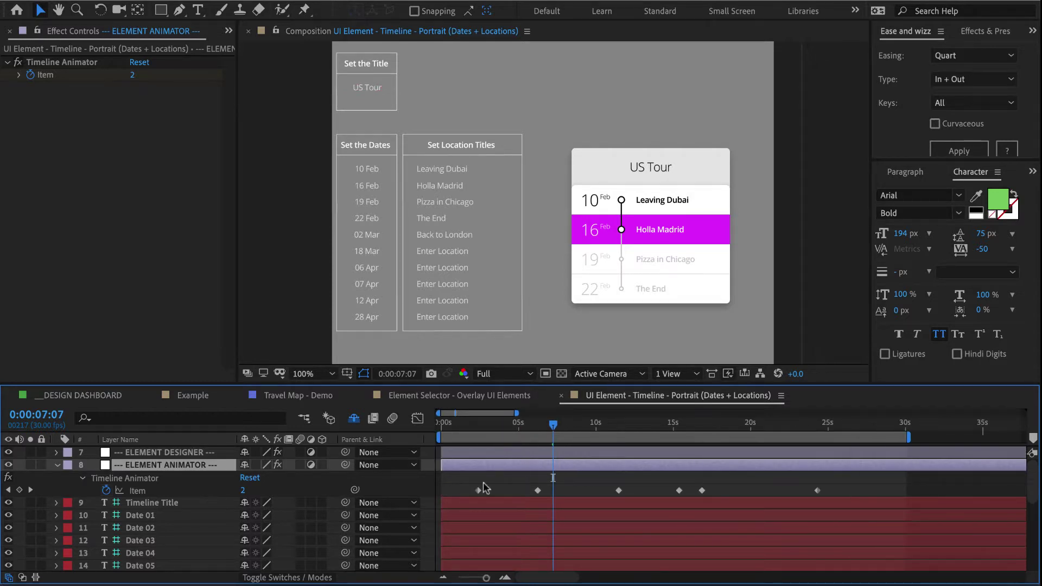
click(480, 425)
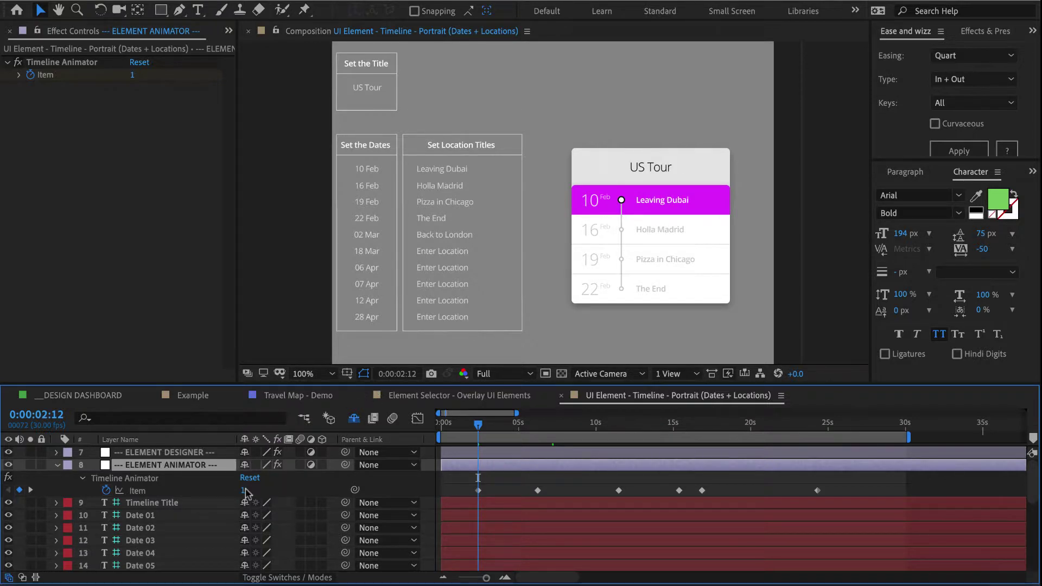
click(541, 428)
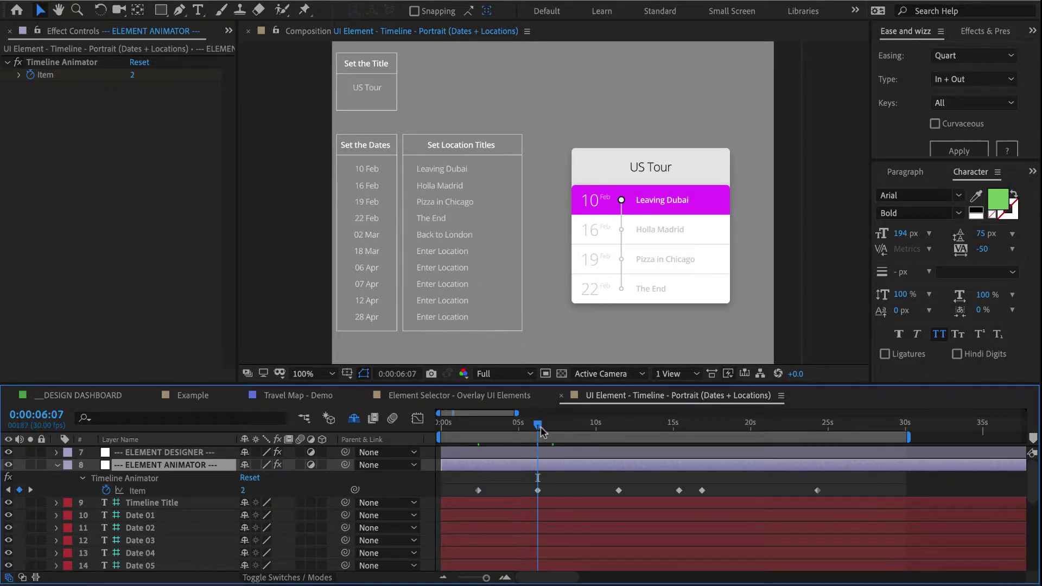
click(619, 429)
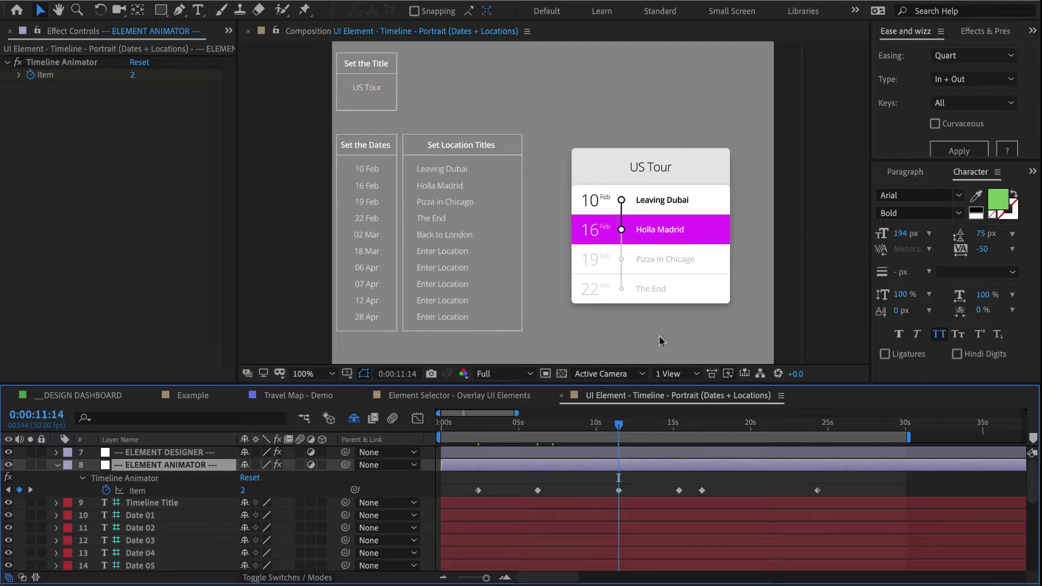
click(678, 426)
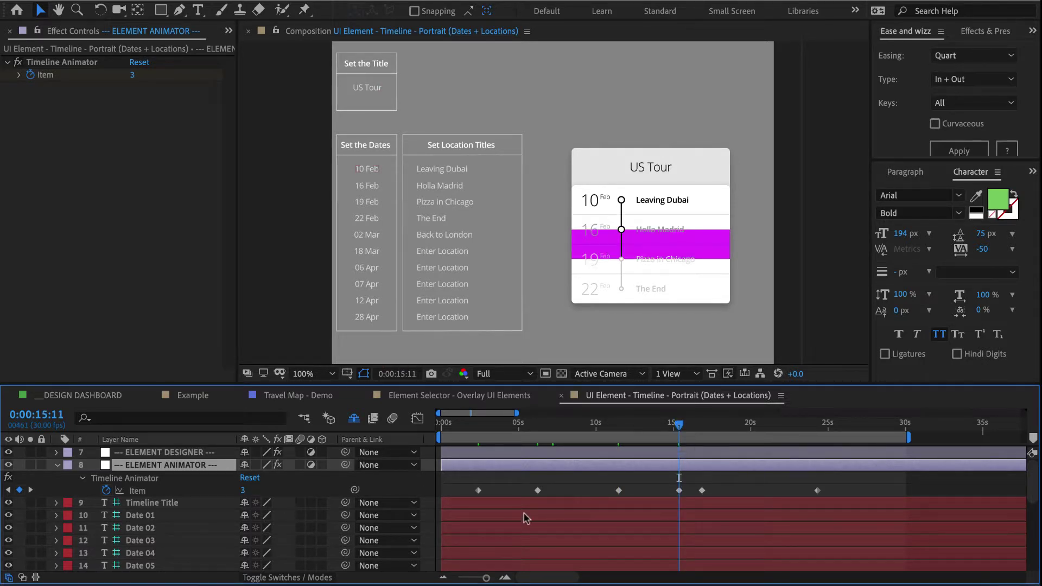
drag(700, 425, 818, 426)
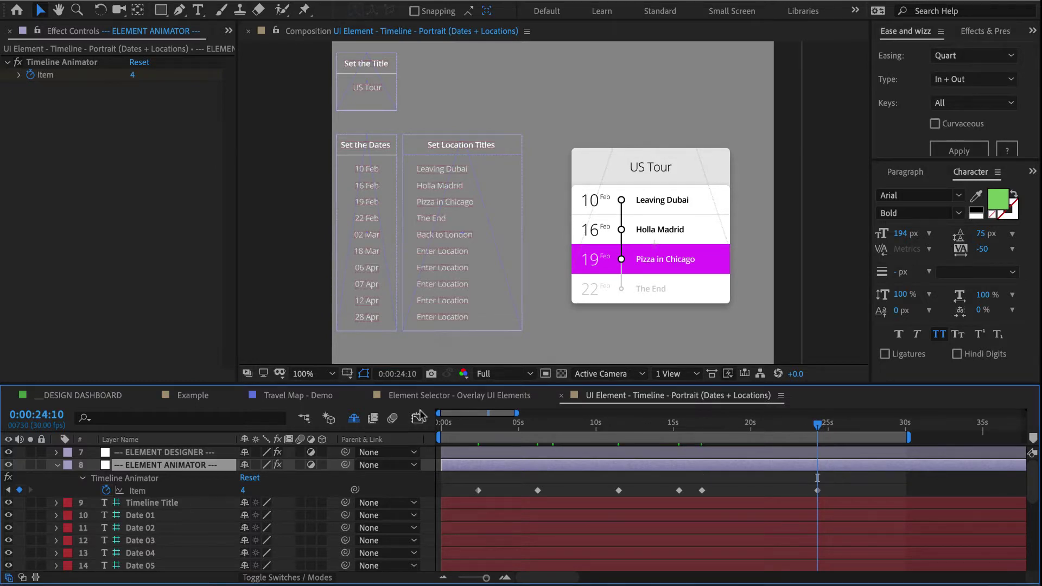
Align the first Item keyframe with the map's Dubai departure at about four seconds
click(326, 400)
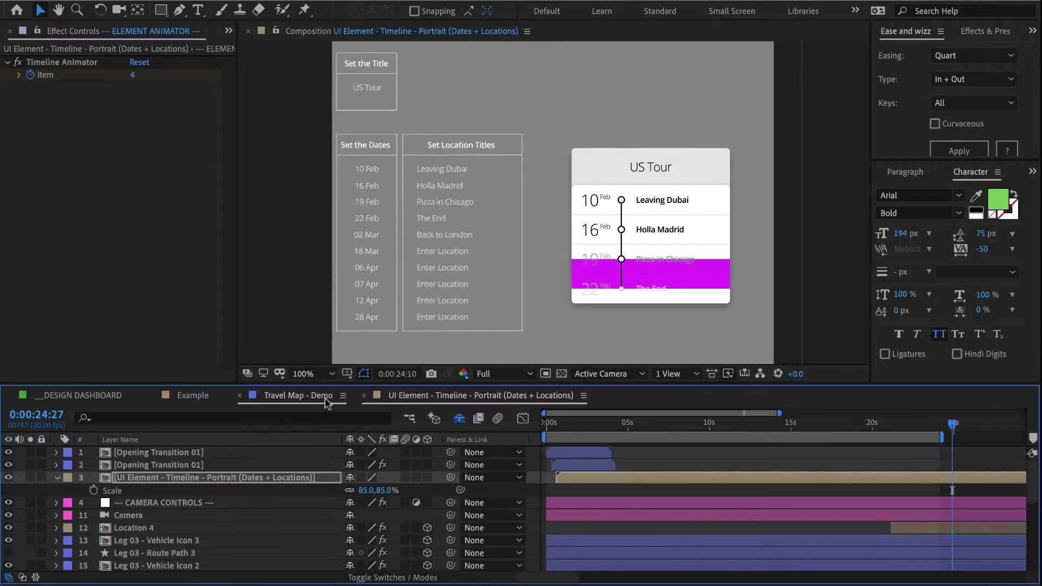
click(667, 455)
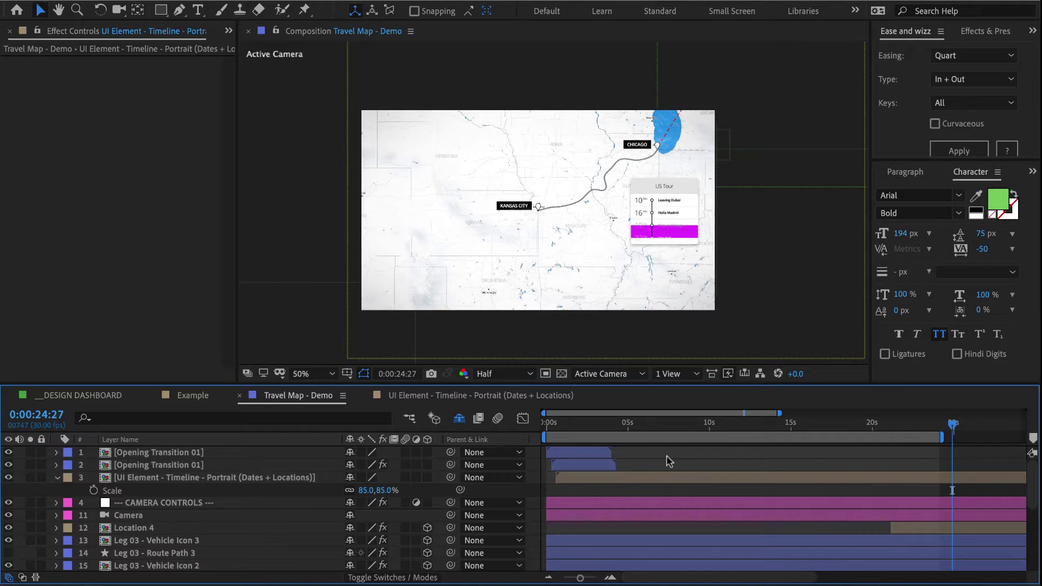
click(583, 426)
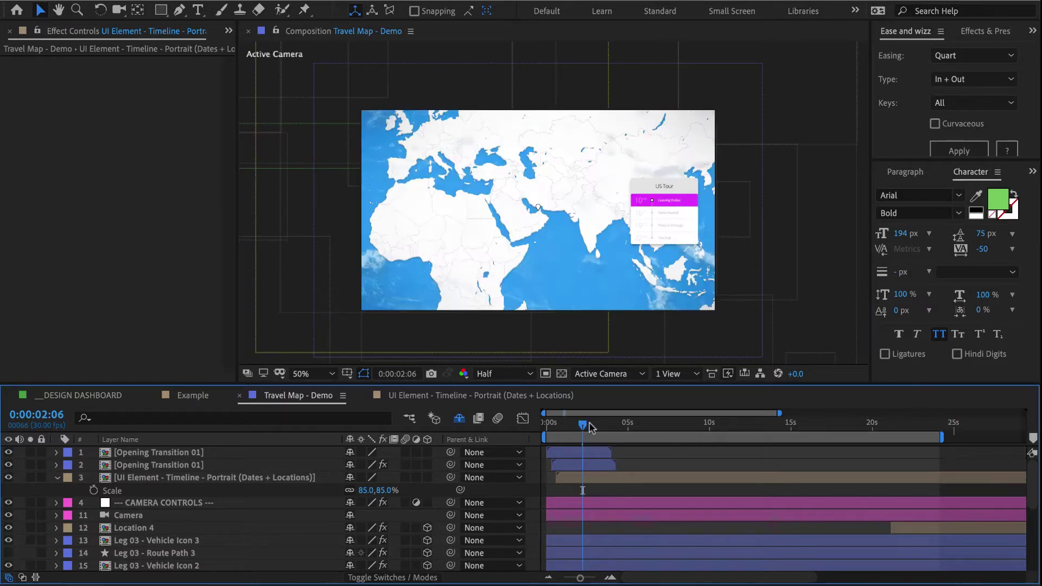
click(600, 502)
key(u)
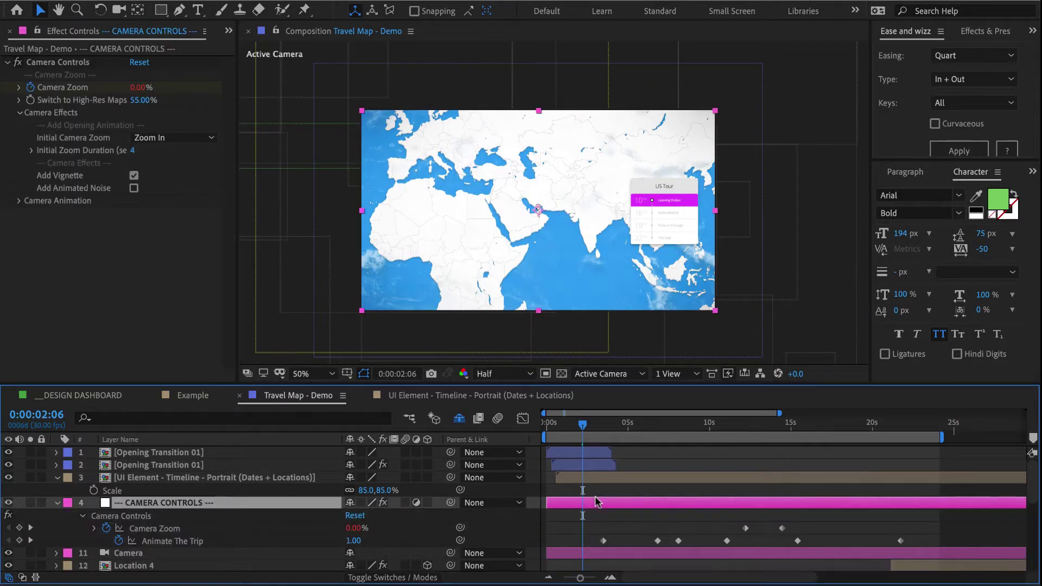
drag(604, 429, 610, 429)
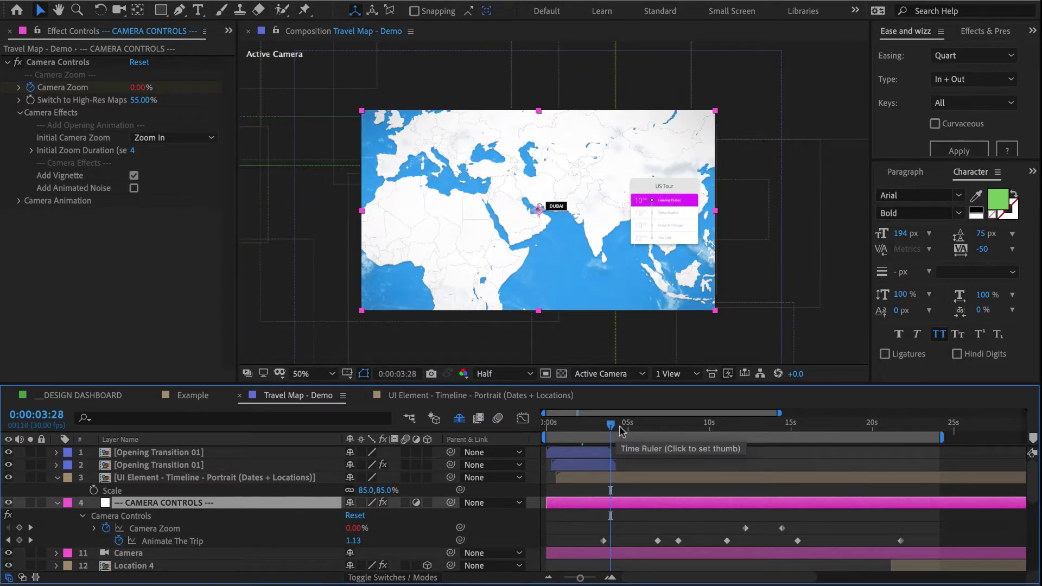
click(621, 427)
drag(621, 427, 608, 428)
click(506, 401)
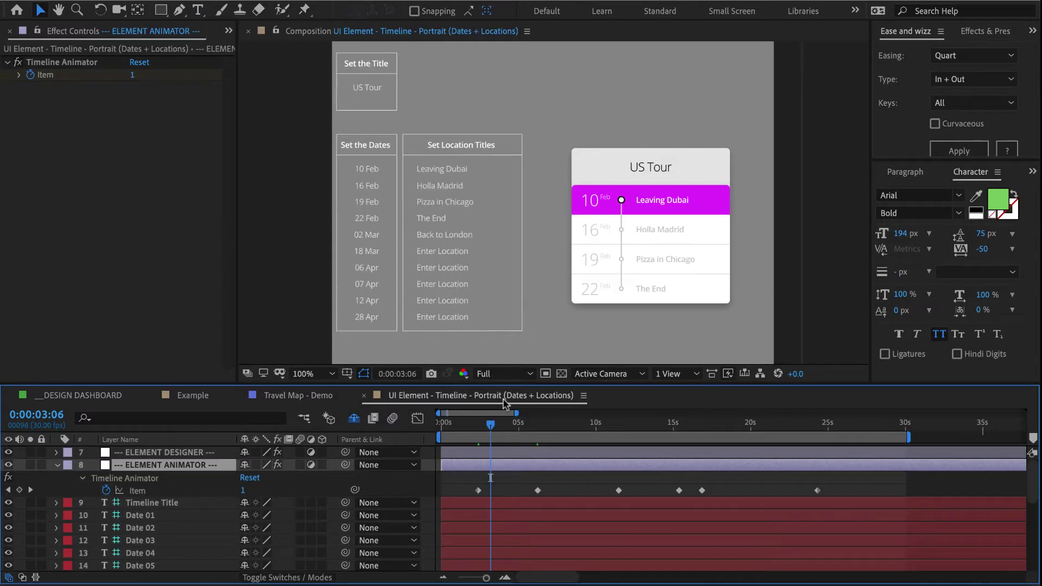
drag(478, 491, 487, 491)
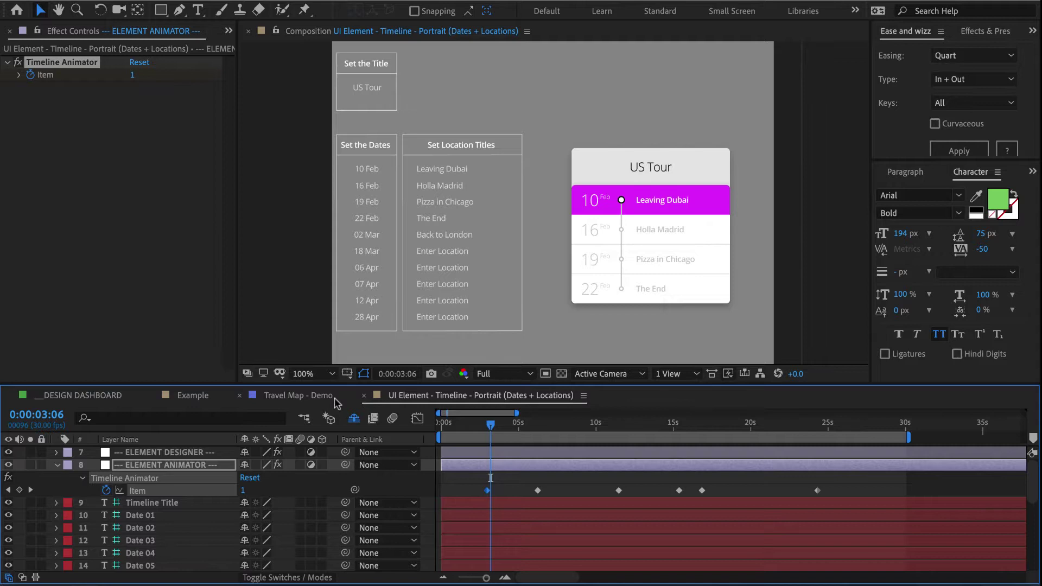
Match the Holla Madrid highlight timing to the moment the map labels Madrid
click(335, 402)
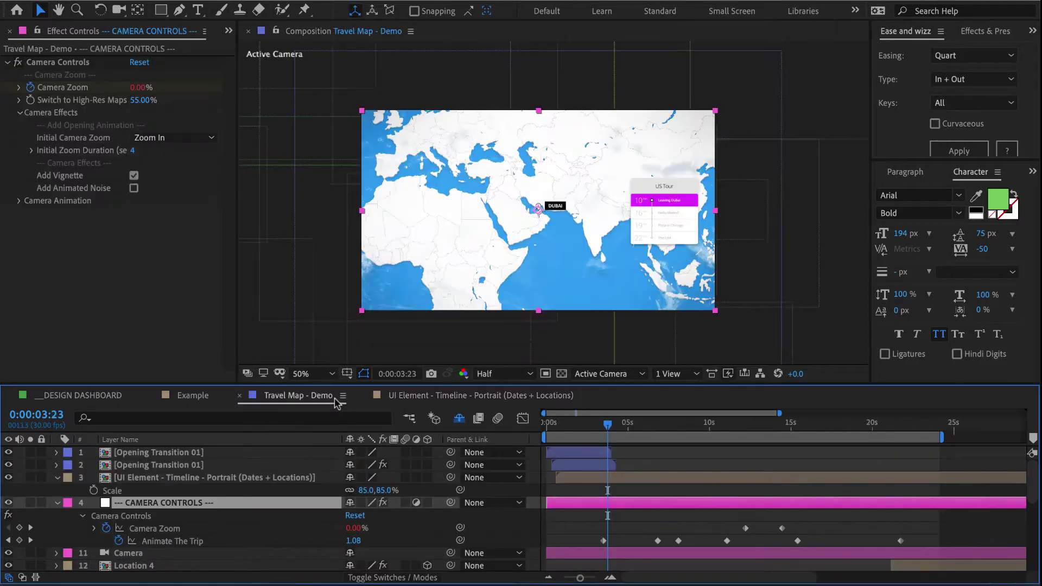
click(657, 427)
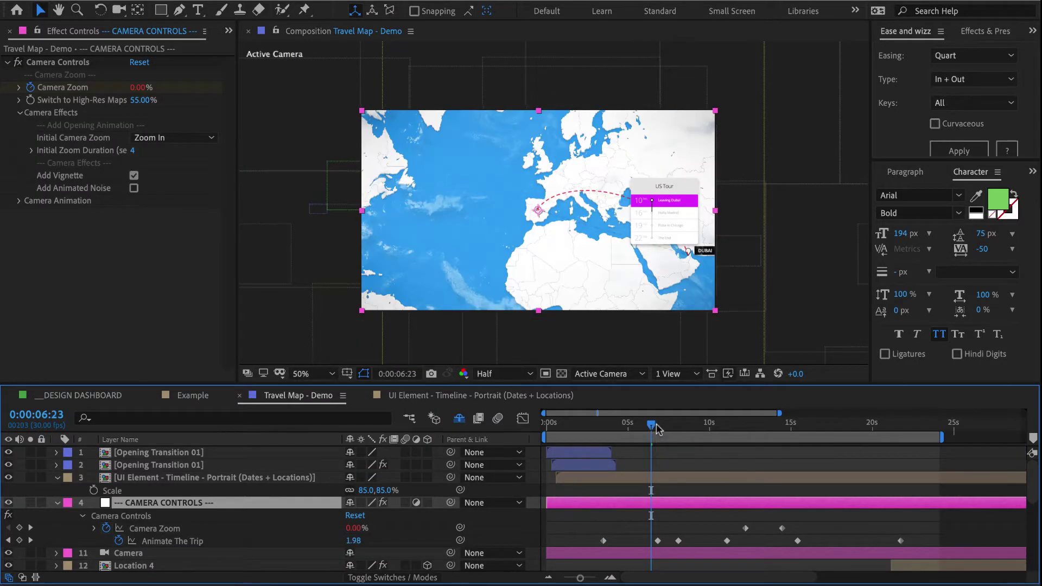
click(674, 484)
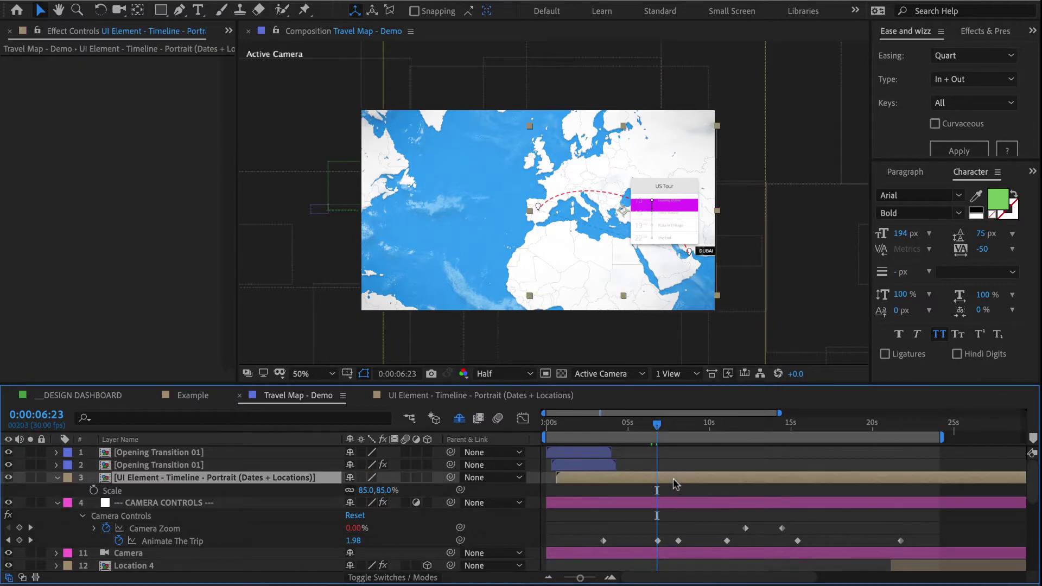
double_click(667, 483)
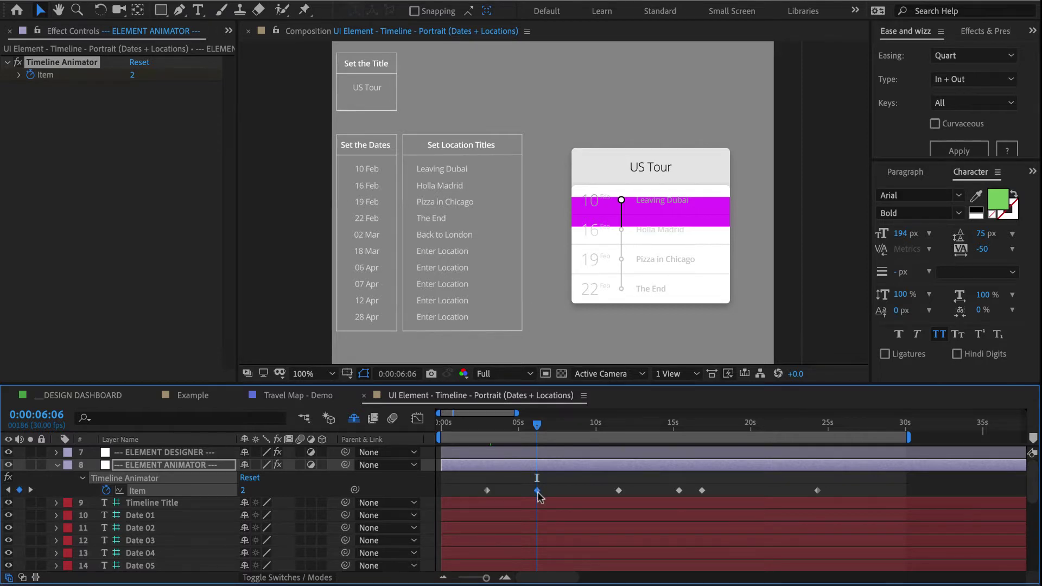
key(shift+Page_Down)
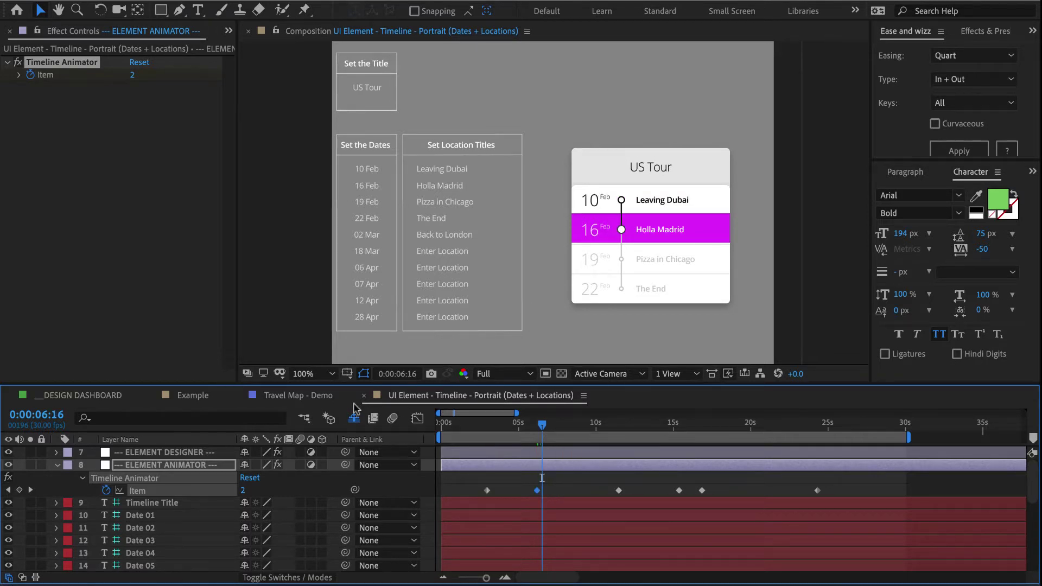
click(313, 399)
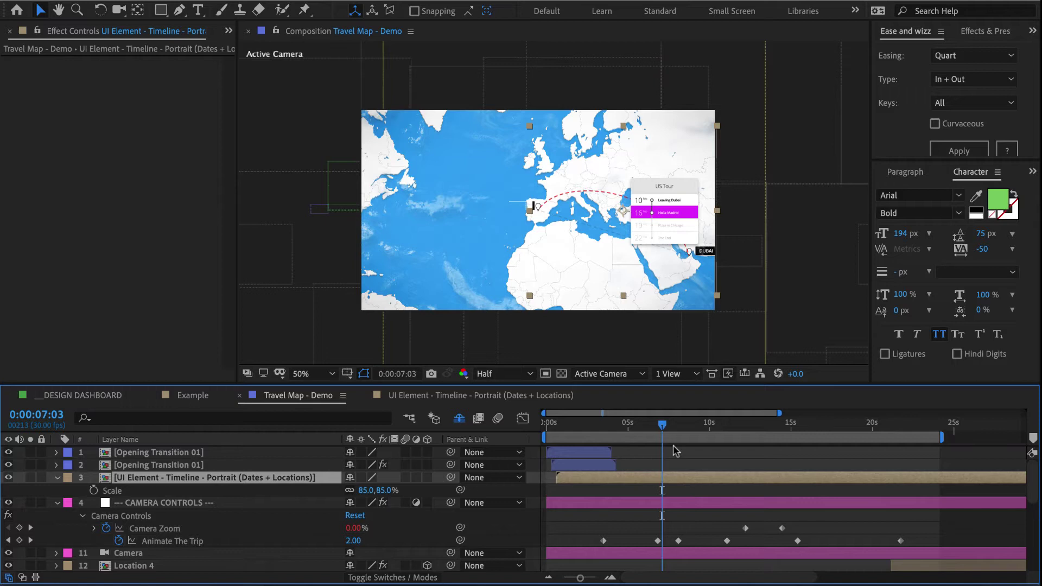
drag(671, 426, 677, 425)
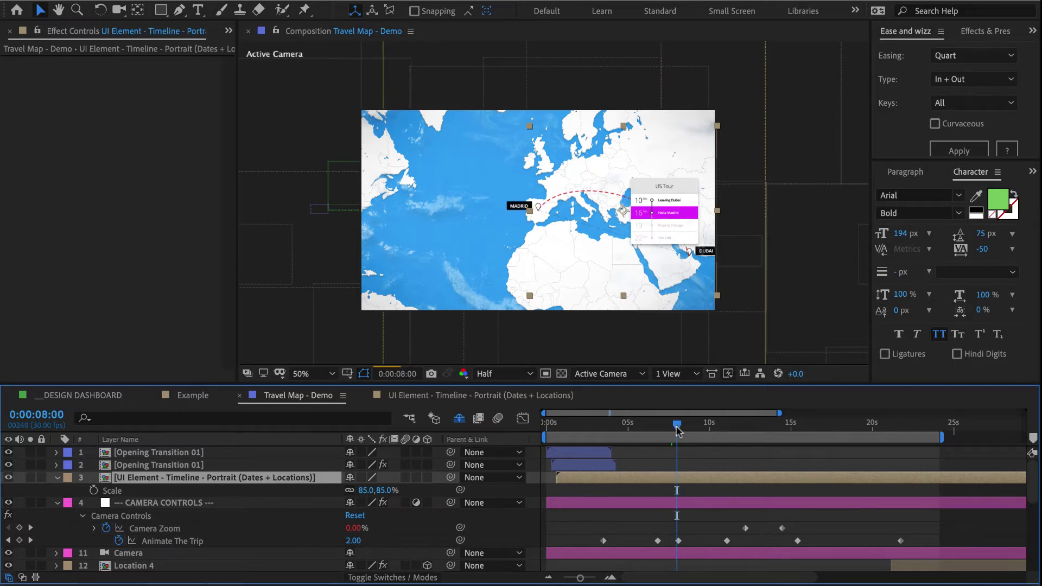
double_click(680, 481)
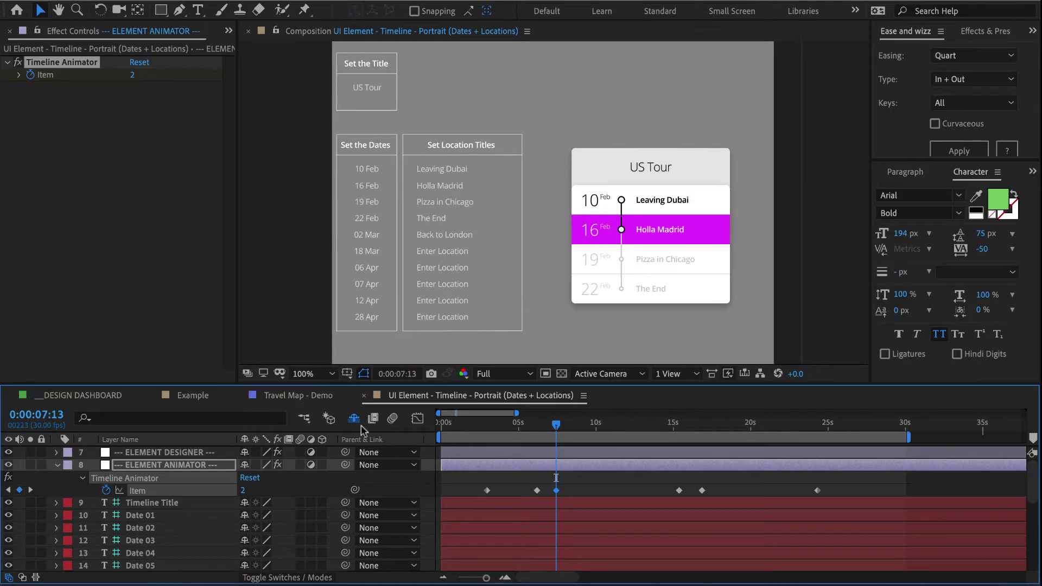
click(332, 400)
Move the Pizza in Chicago highlight keyframe to match the map's arrival at Chicago
click(725, 426)
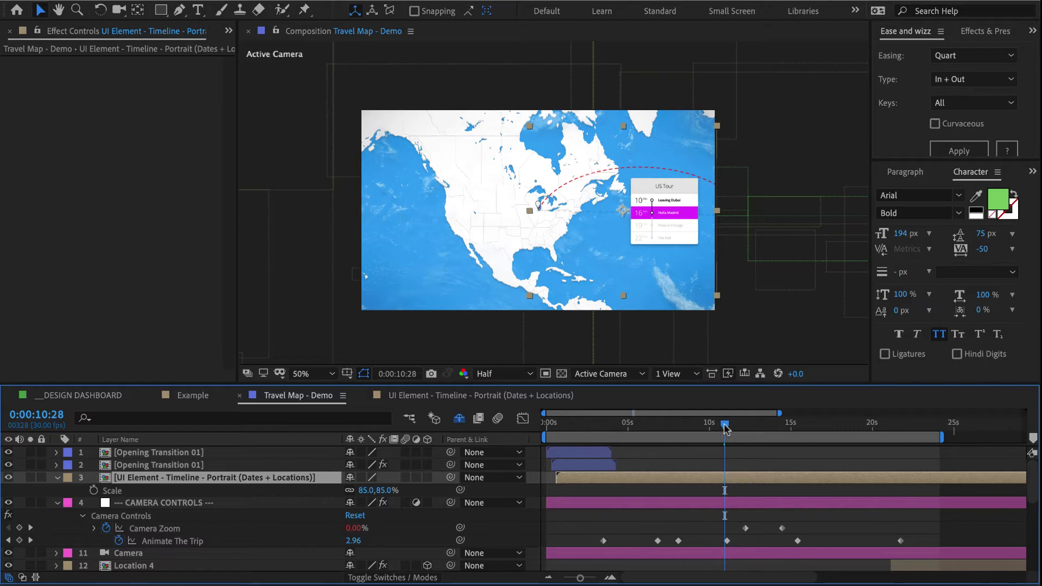
double_click(685, 478)
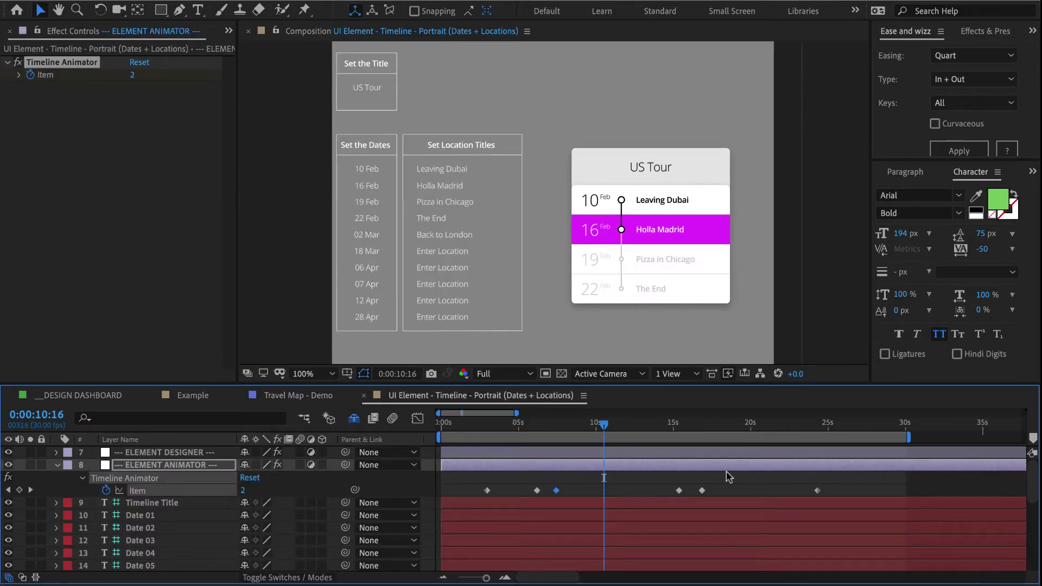
drag(679, 491, 605, 491)
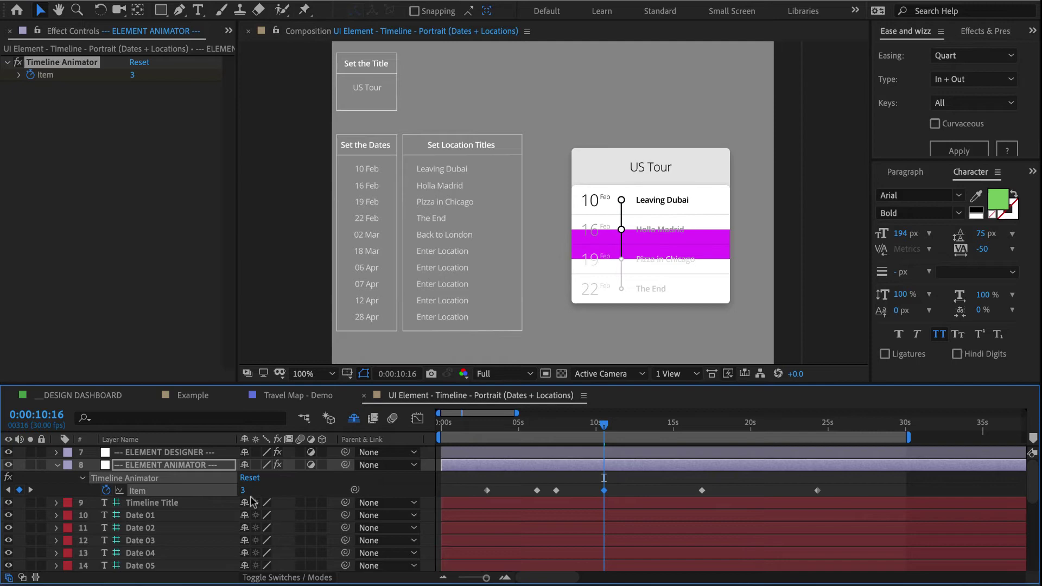
click(299, 396)
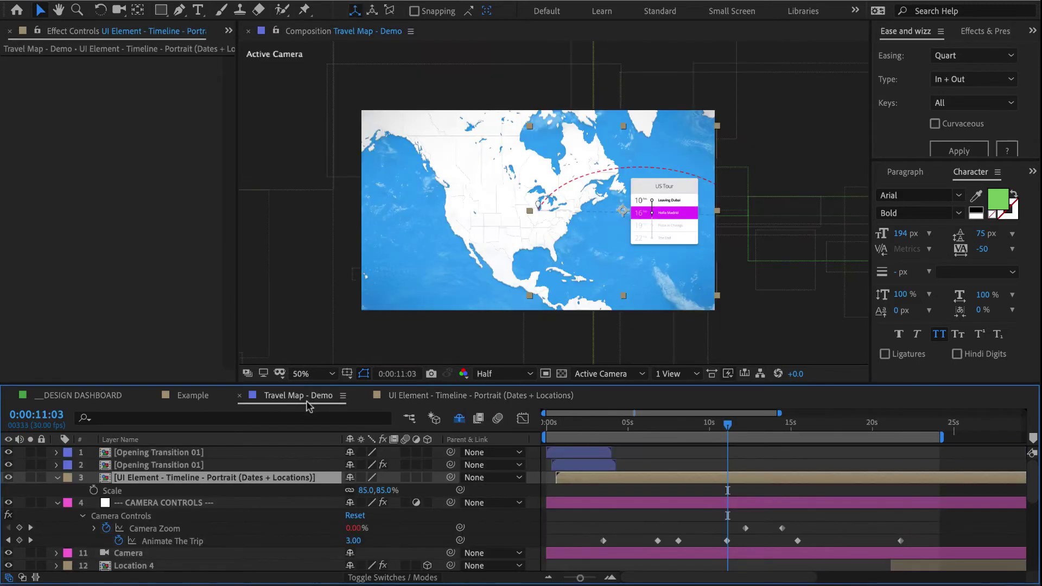
click(798, 424)
double_click(799, 479)
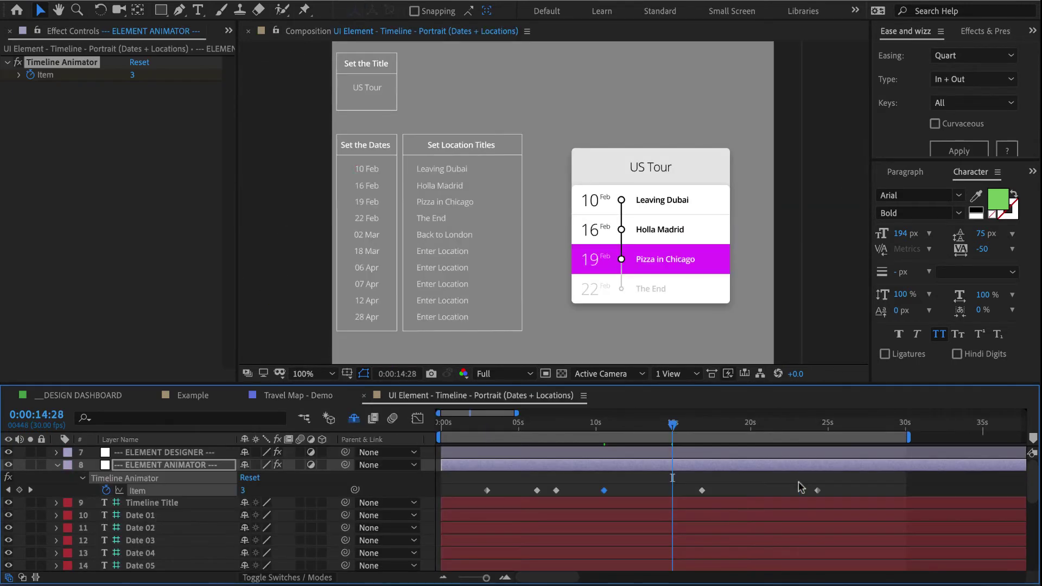
Check the last Item keyframe against the map's next keyframe, then review around eight seconds
click(260, 400)
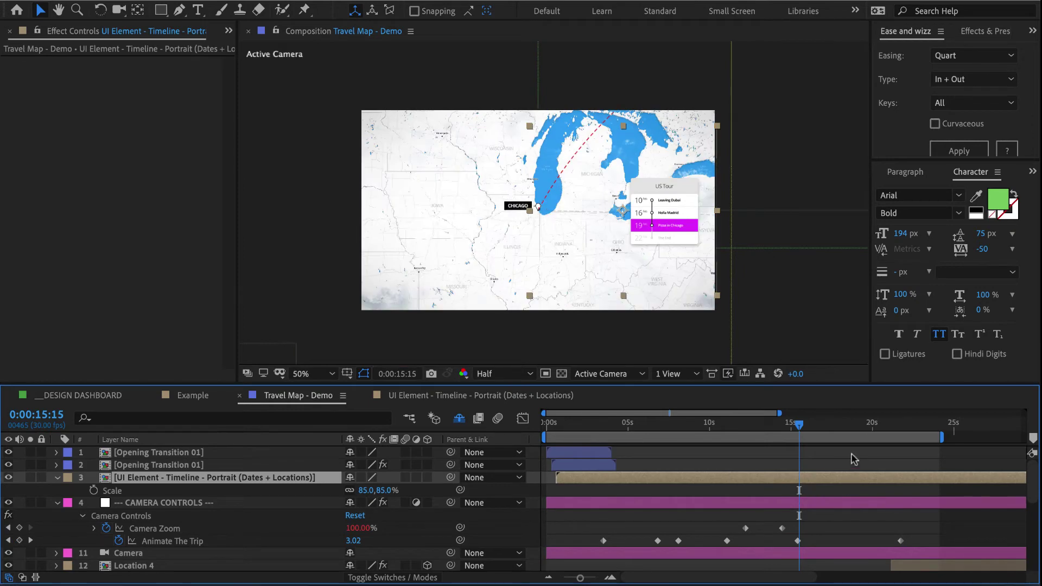
key(k)
double_click(854, 481)
click(817, 491)
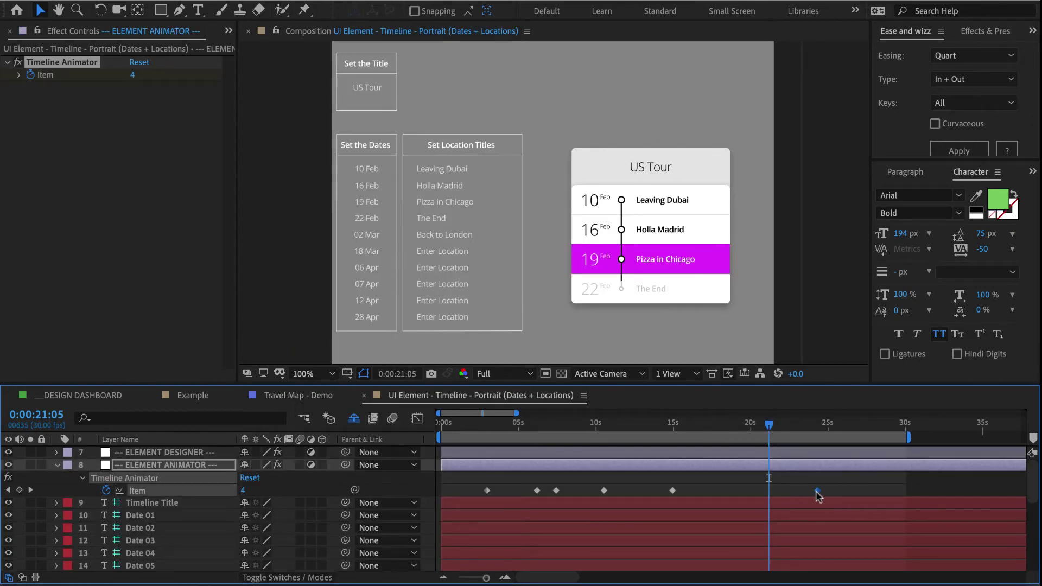
click(307, 400)
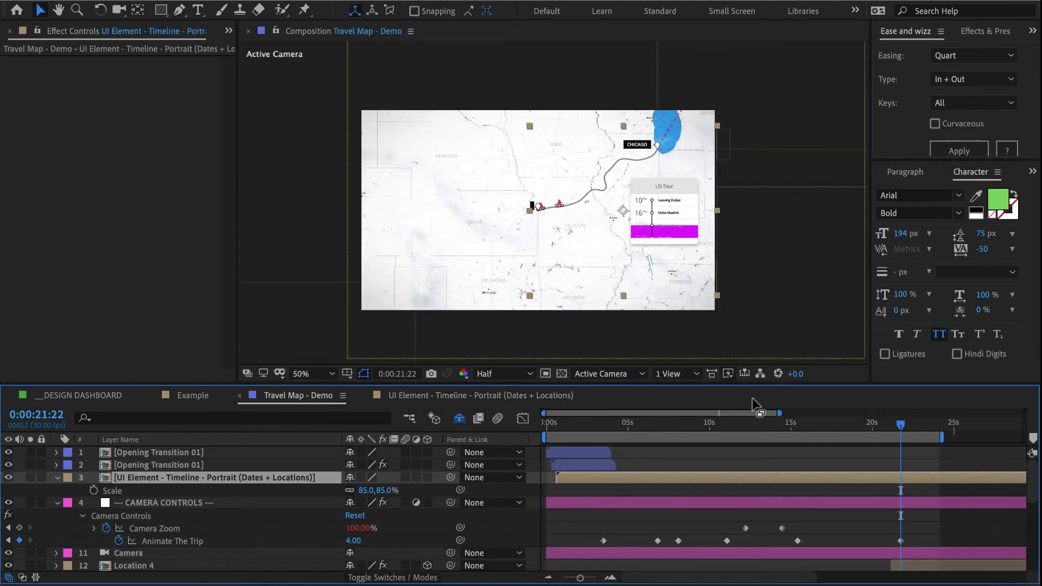
click(803, 460)
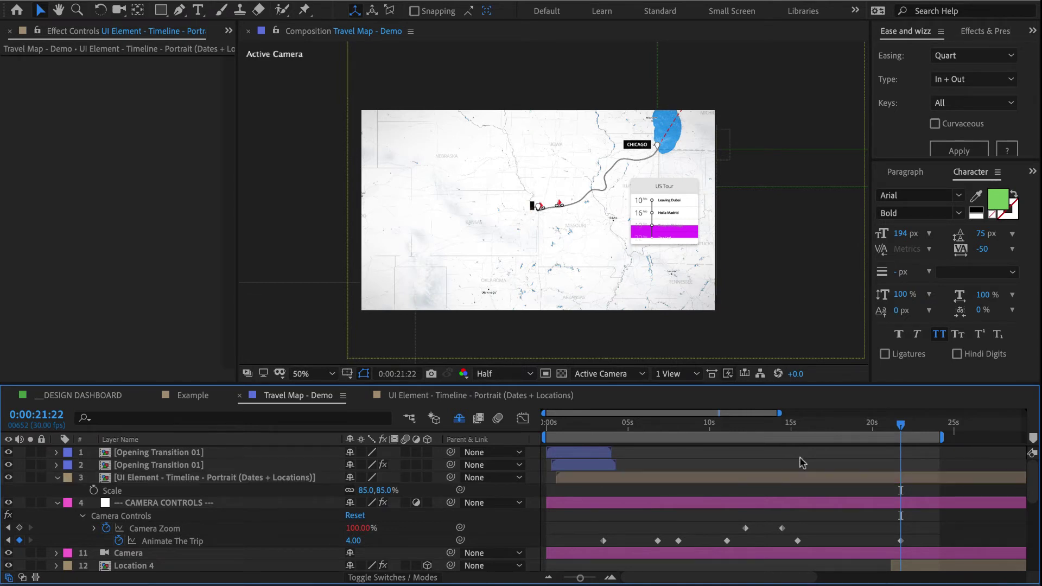
click(708, 423)
drag(709, 424, 681, 424)
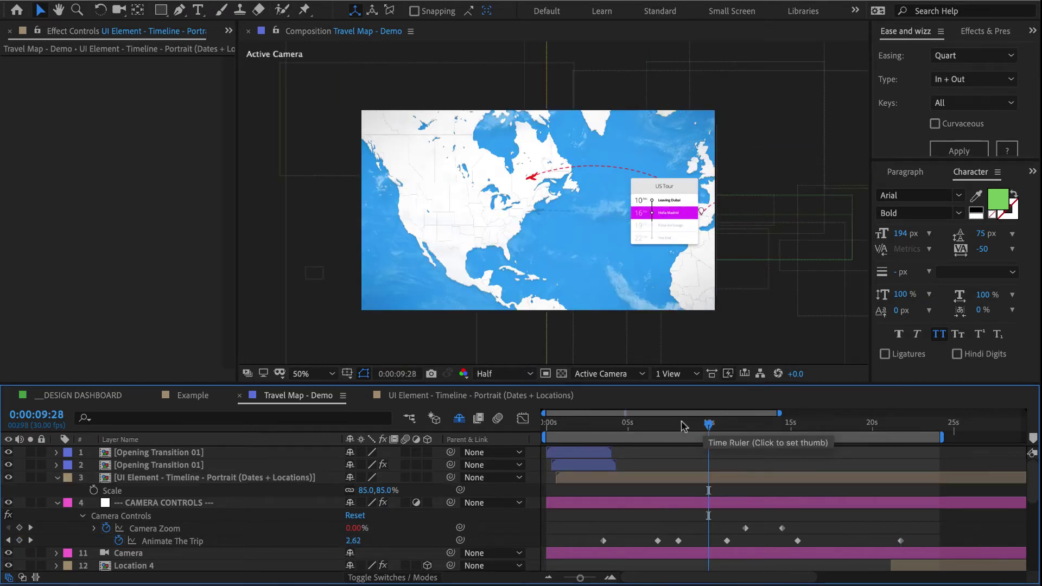
key(space)
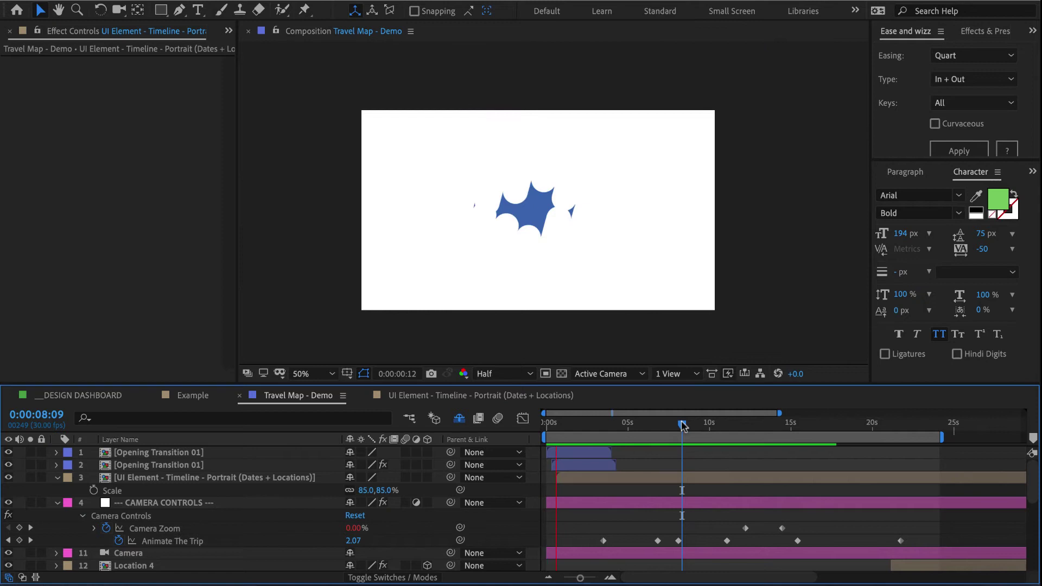